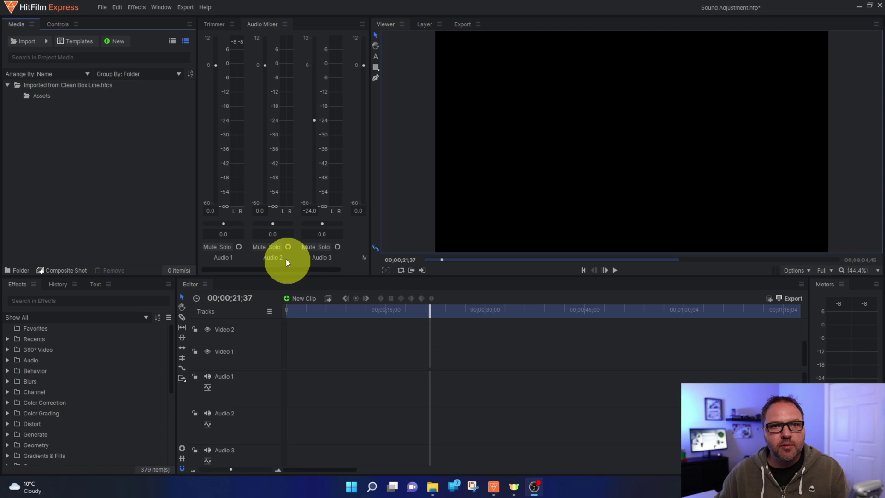
Step: Browse the workspace layouts menu and close it without changing anything
left_click(162, 7)
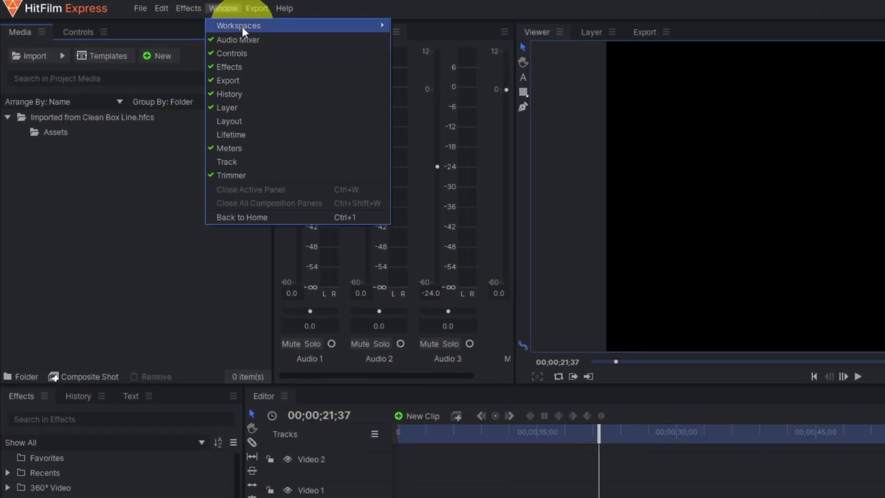
mouse_move(192, 21)
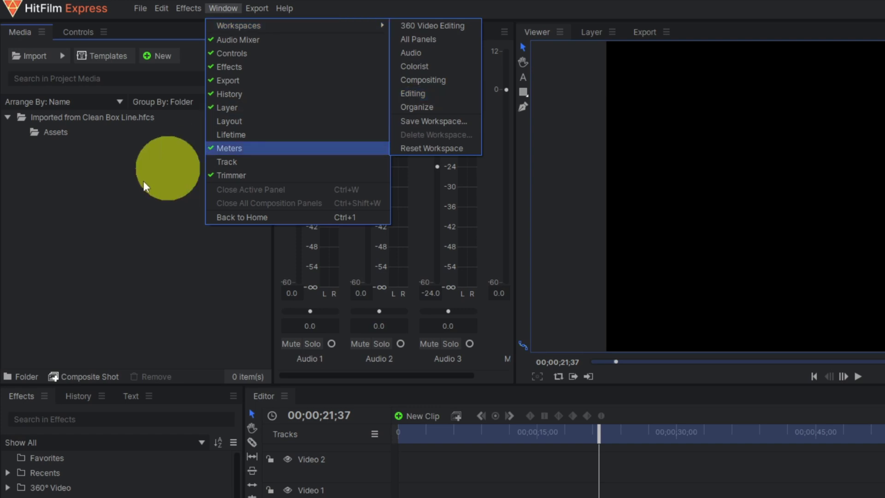
left_click(137, 217)
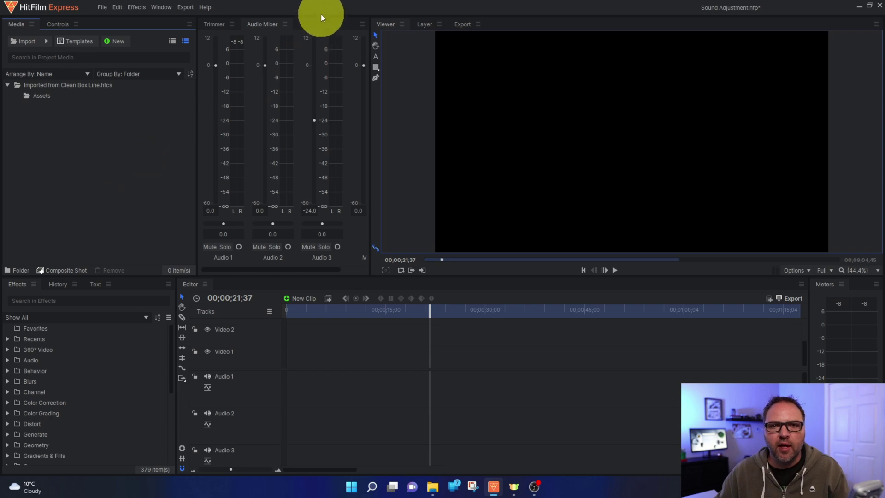
Step: Import 8th World Wonder - RKVC.mp3 and GX010758.MP4 from the desktop into the Media panel
left_click_drag(322, 8, 461, 74)
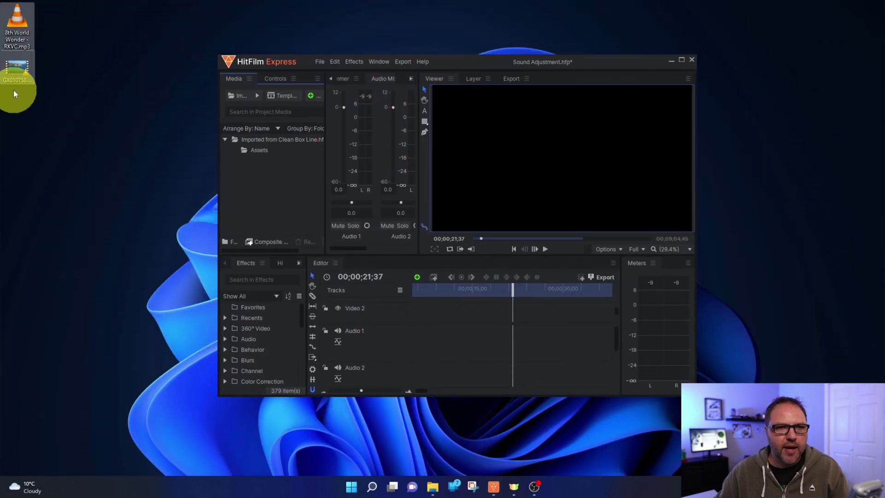
left_click(20, 21)
left_click_drag(20, 21, 277, 174)
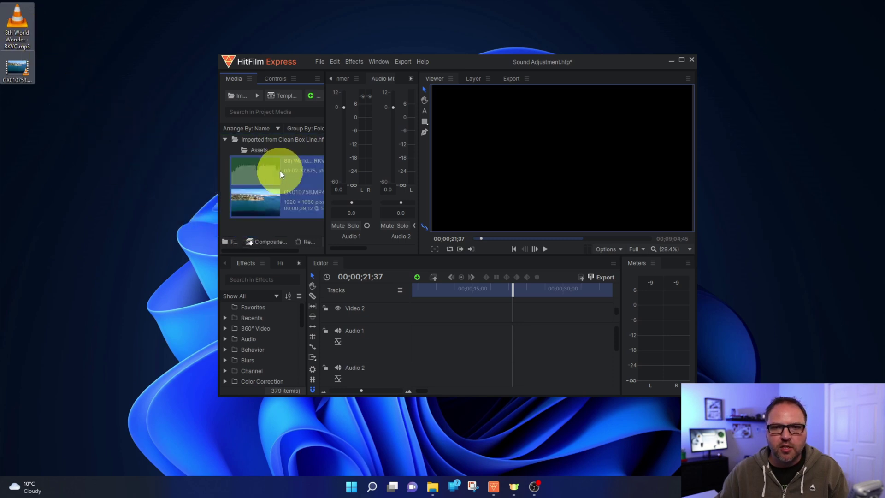
left_click(681, 60)
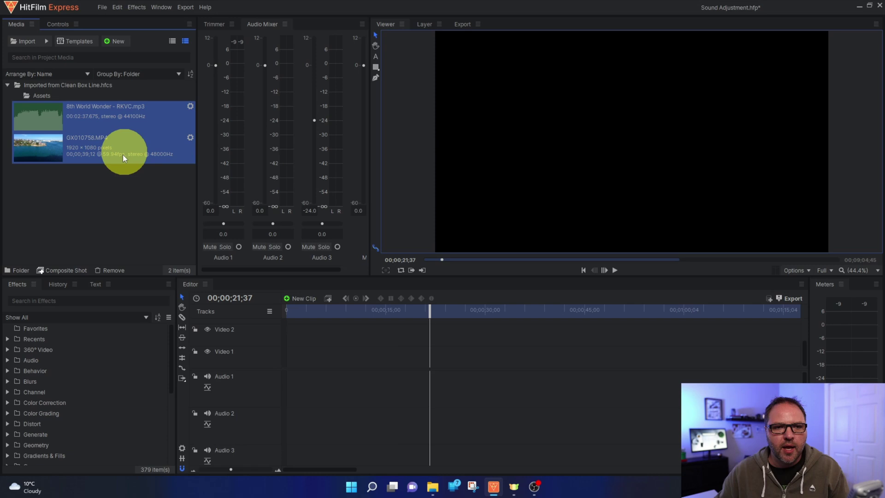
Step: Deselect the two media items and glance at clip properties before returning to the media list
left_click(109, 207)
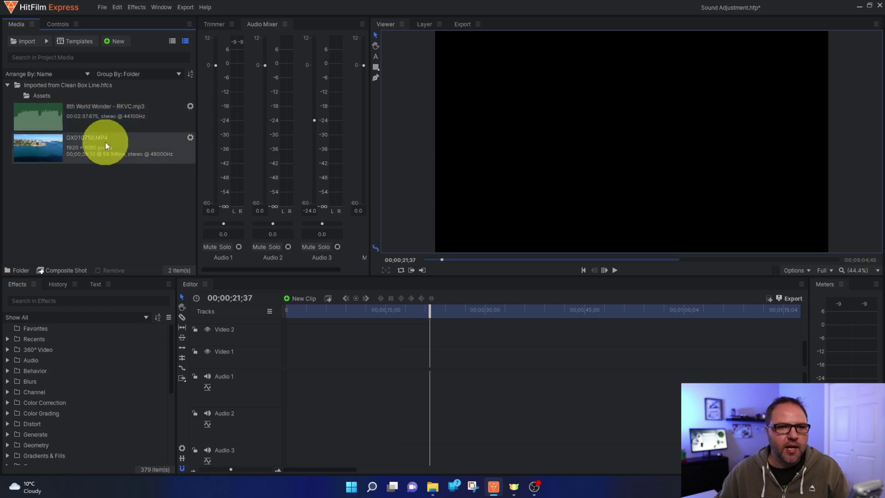
left_click(59, 25)
left_click(14, 25)
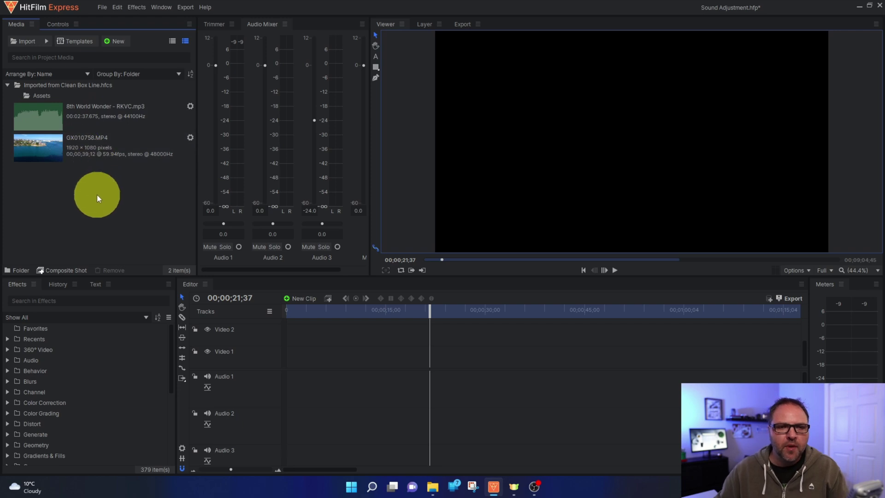
Step: Place GX010758.MP4 on Video 1/Audio 1, scrub to about 5 seconds, and check Trimmer and Audio Mixer
left_click_drag(87, 150, 289, 359)
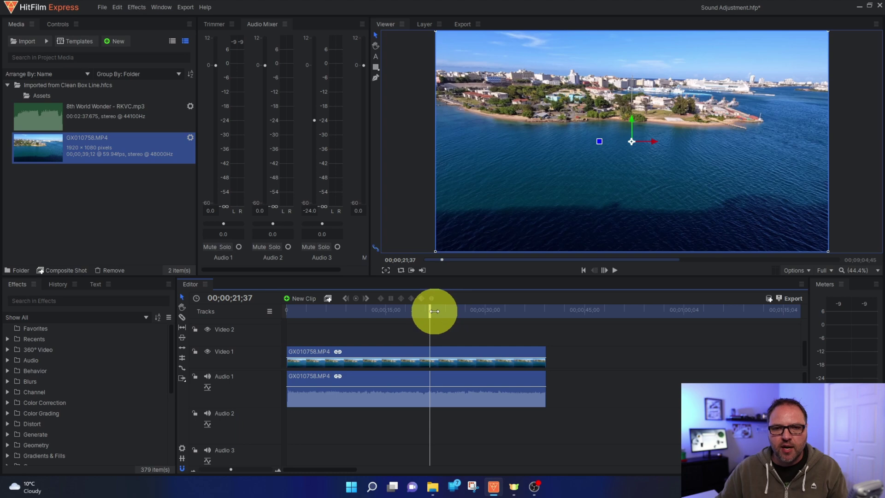
left_click_drag(434, 311, 328, 328)
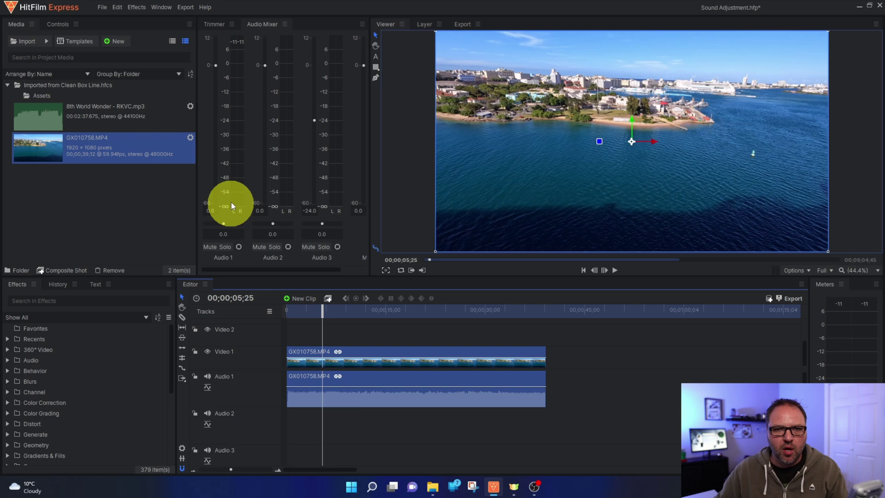
left_click(214, 26)
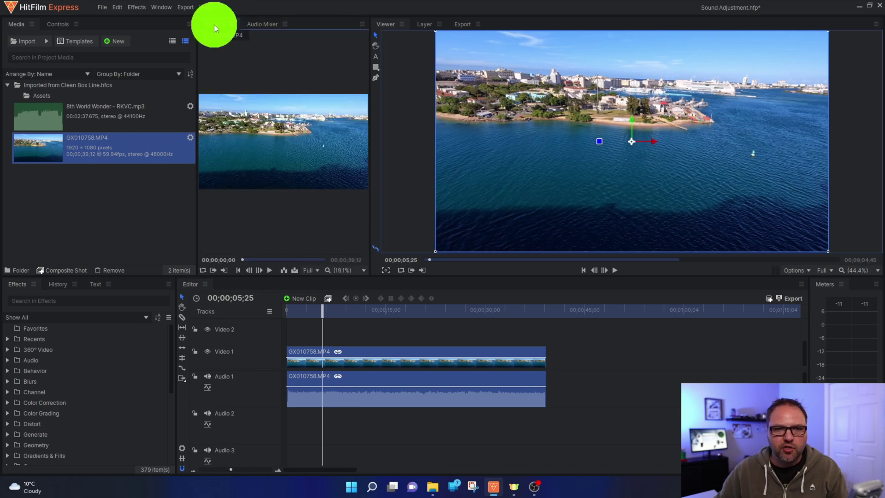
left_click(262, 26)
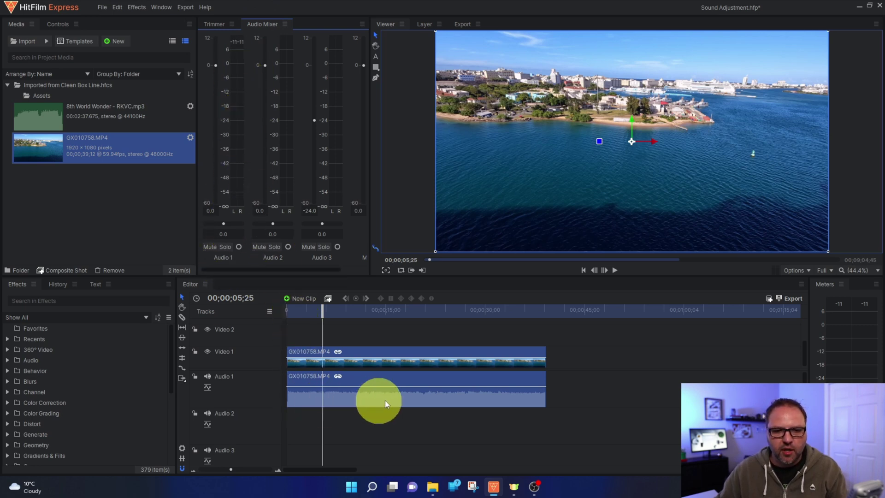
left_click(614, 273)
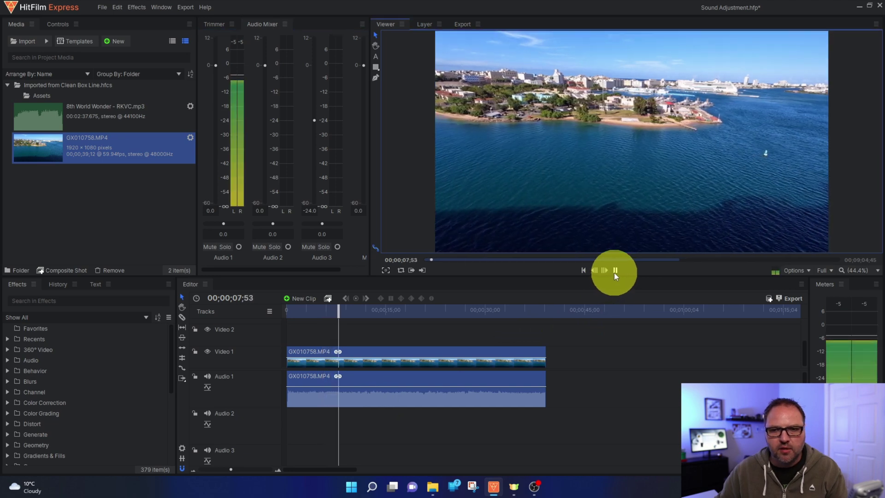
left_click(614, 273)
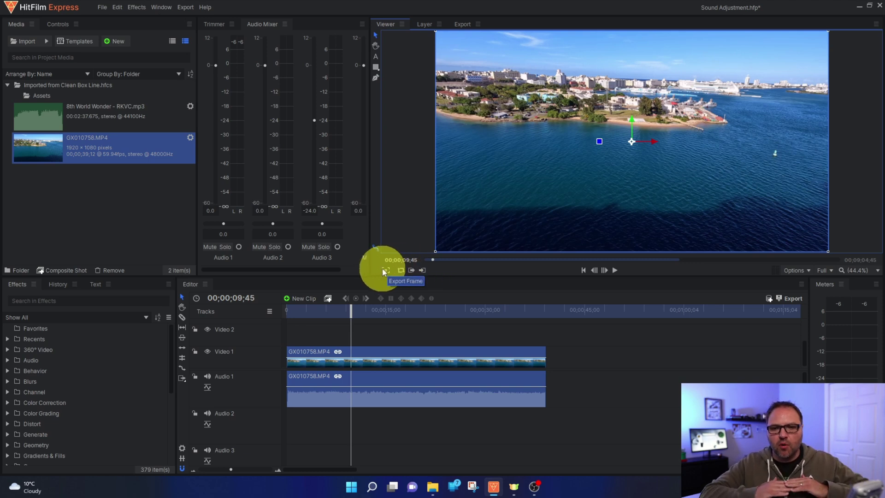
left_click(212, 248)
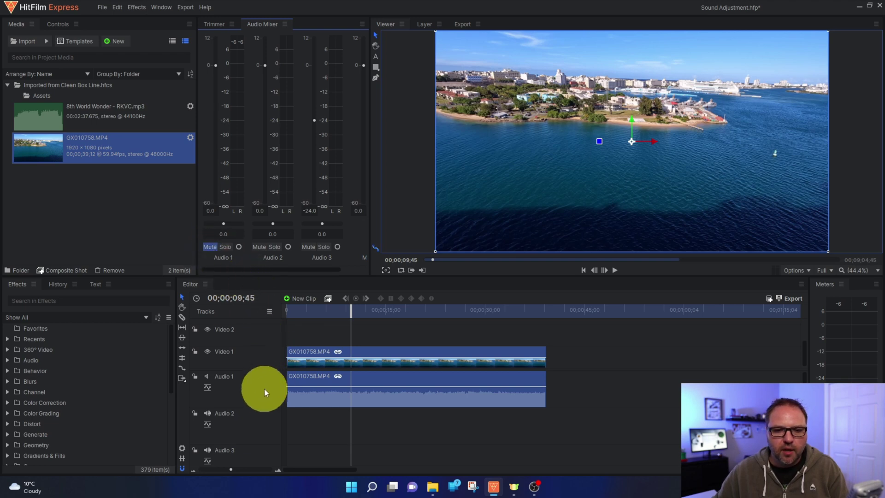
left_click(207, 376)
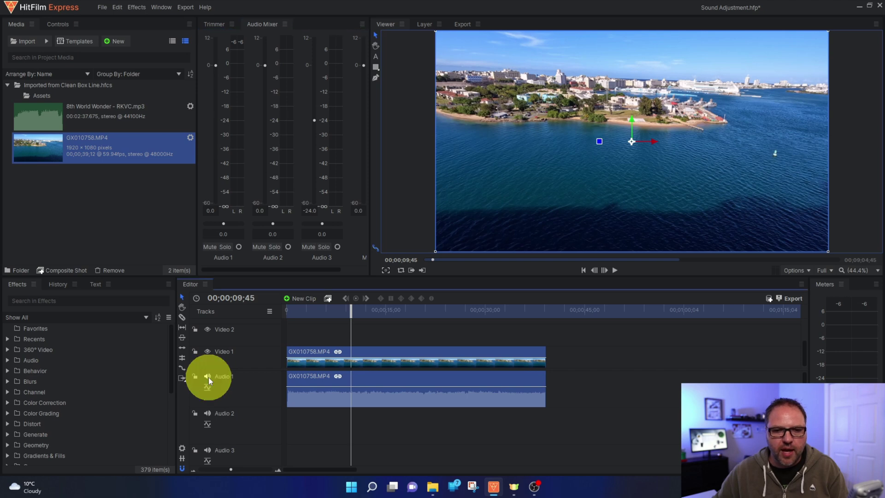
left_click(207, 376)
left_click(208, 377)
left_click(208, 377)
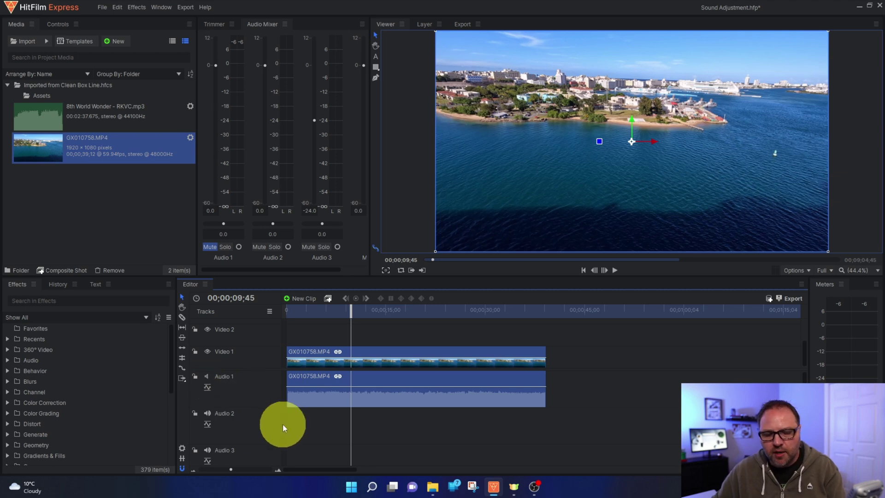
key("space")
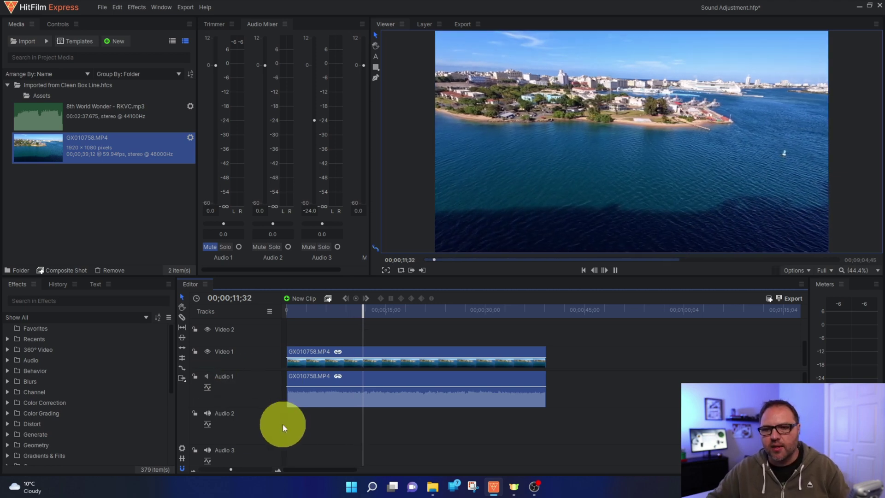
key("space")
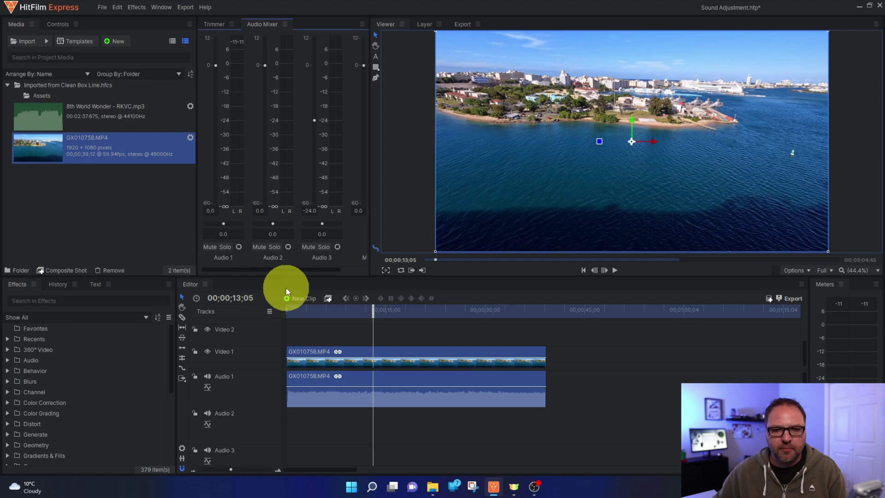
Step: During playback, drop the Audio 1 fader to -26 dB, then raise it back to about -2 dB
left_click_drag(372, 309, 297, 314)
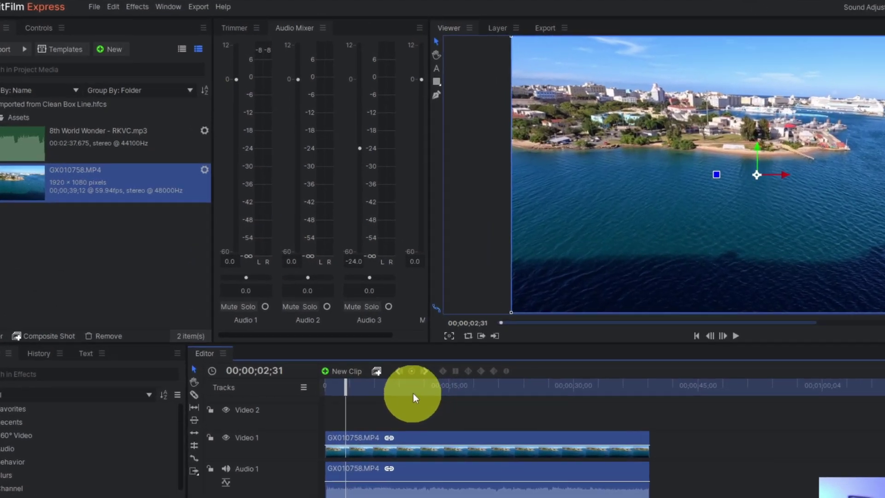
key("space")
key("space")
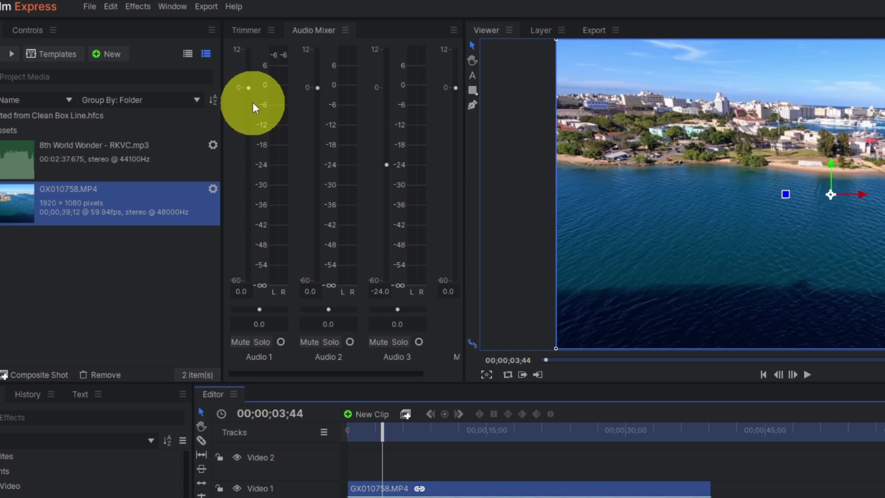
left_click_drag(248, 88, 251, 170)
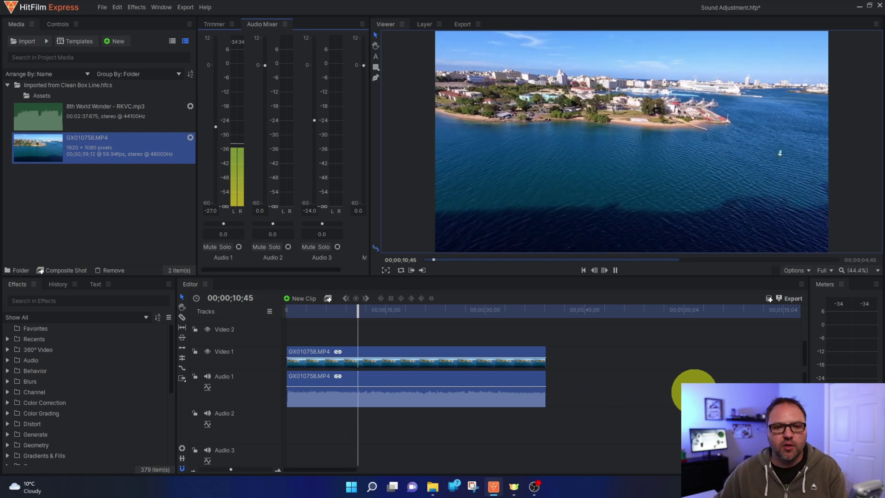
key("space")
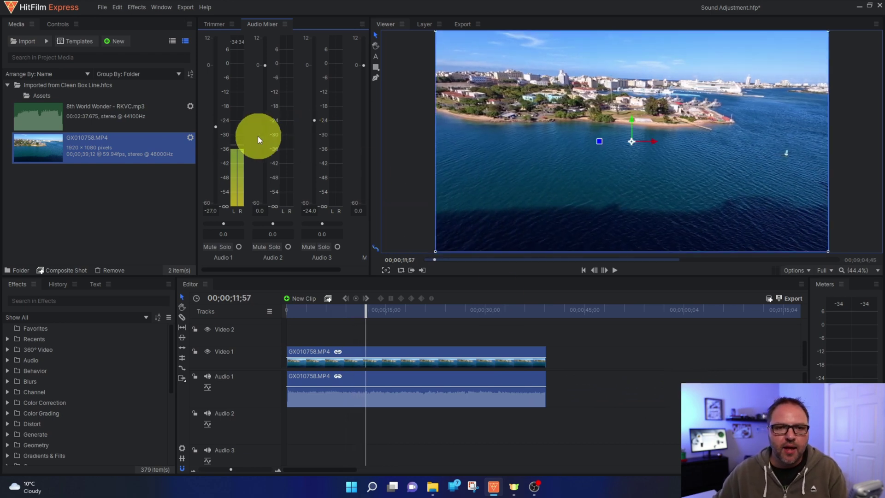
left_click_drag(219, 128, 215, 70)
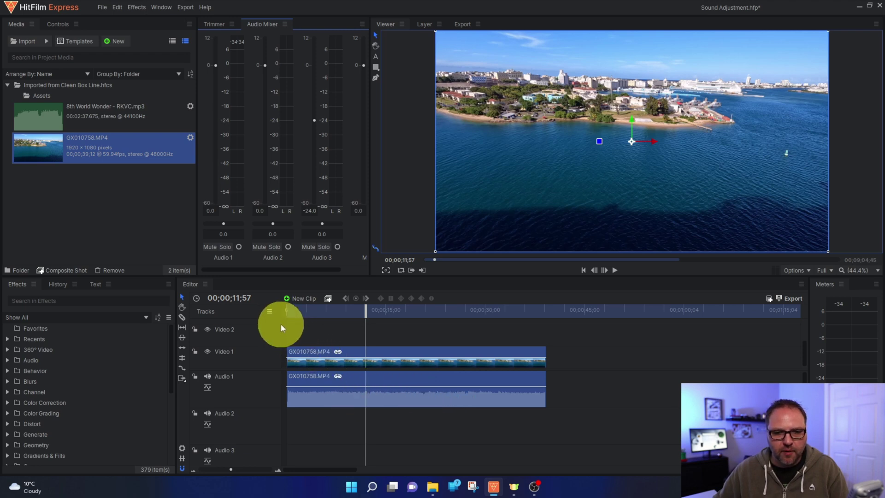
Step: Set the timeline Audio Size to Extra Large
left_click(270, 312)
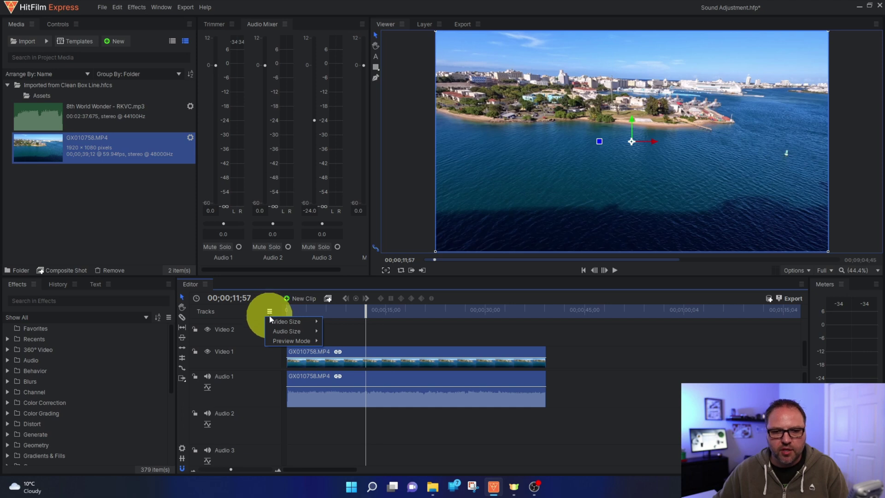
mouse_move(273, 325)
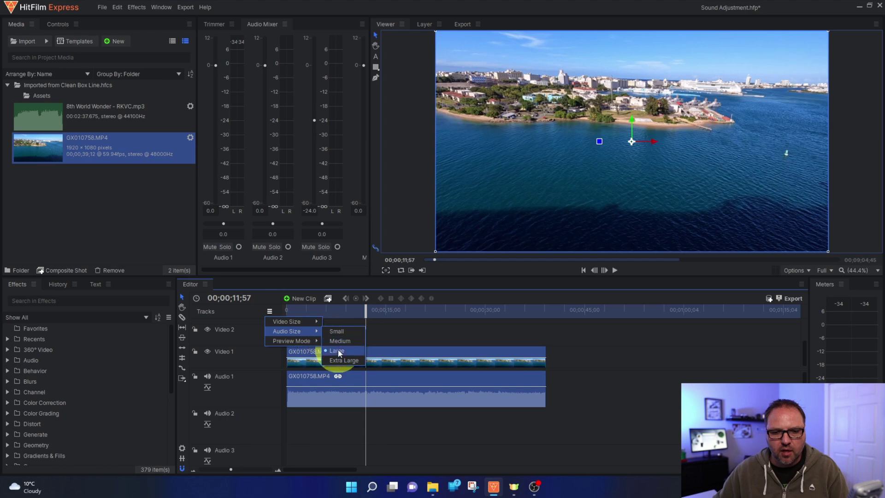
left_click(344, 360)
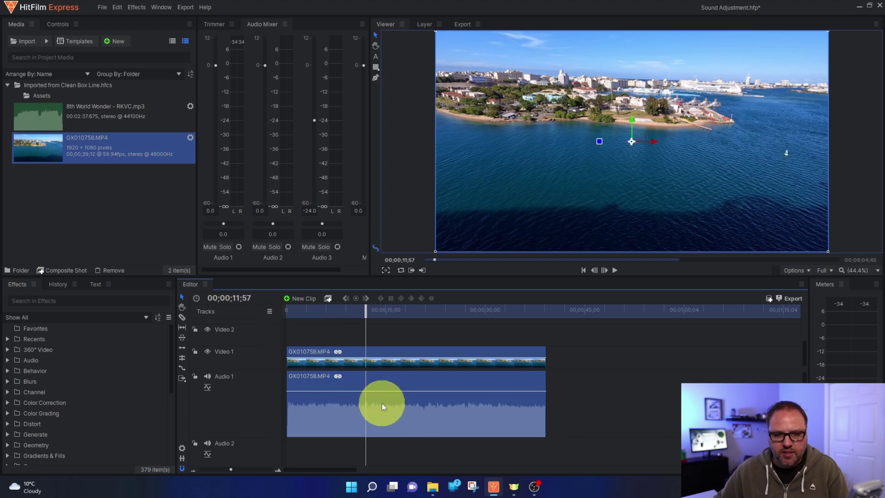
mouse_move(350, 392)
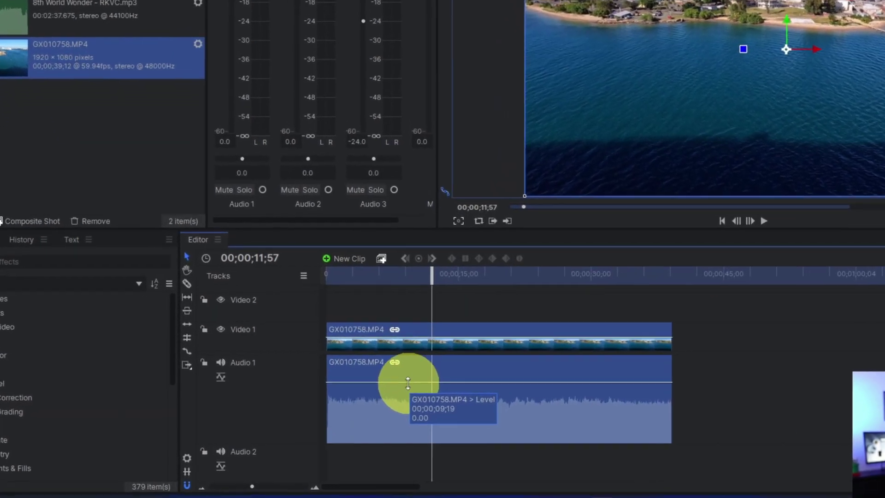
Step: Lower the GX010758.MP4 clip's level line toward -26 dB and play it back to check
left_click_drag(423, 381, 430, 403)
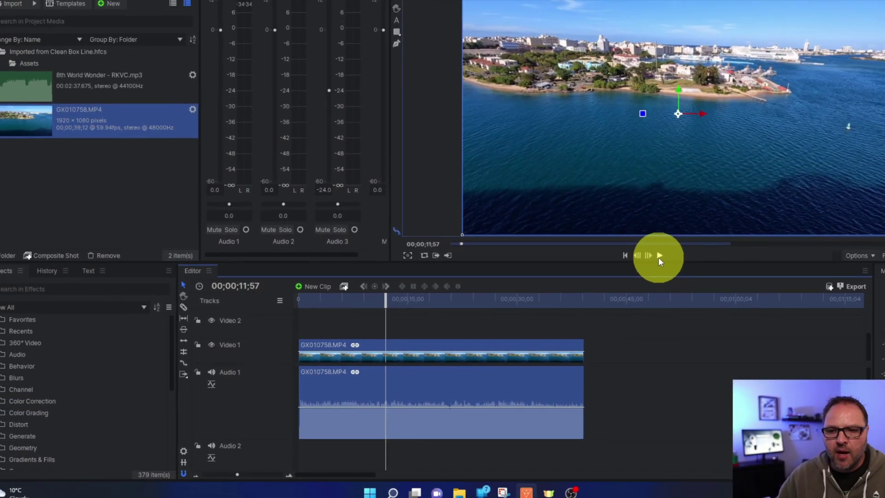
left_click(793, 212)
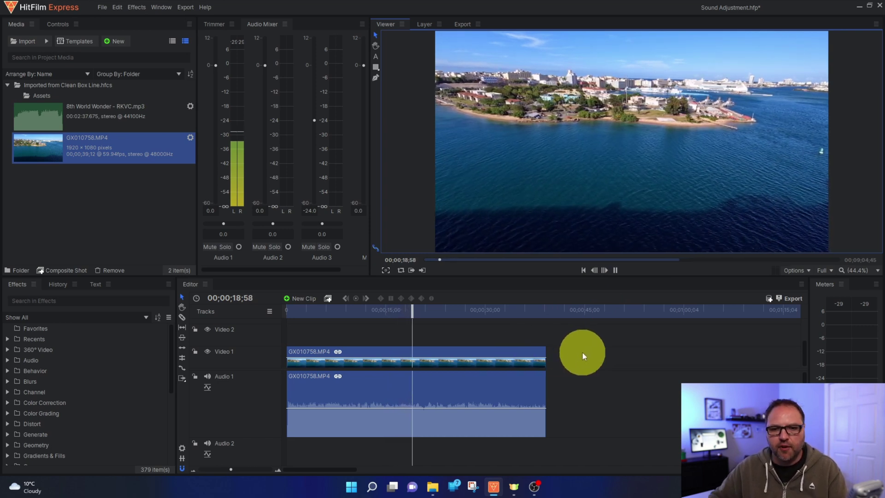
left_click(509, 341)
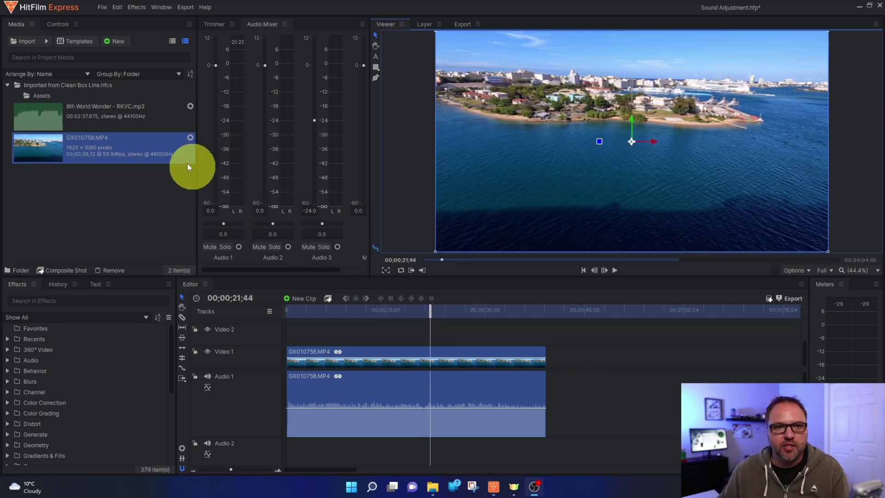
Step: Put the 8th World Wonder music on Audio 2 and trim it to end at 00;00;39;12
left_click_drag(92, 112, 288, 435)
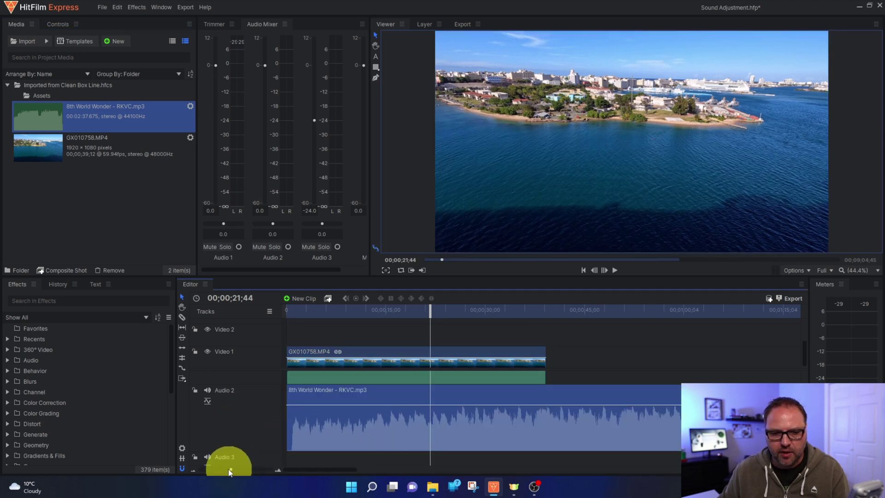
left_click_drag(229, 470, 219, 469)
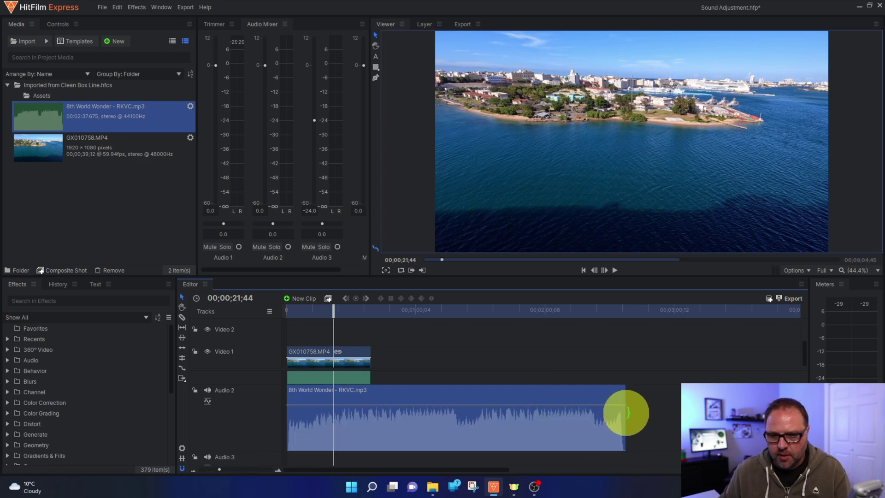
left_click_drag(627, 412, 375, 397)
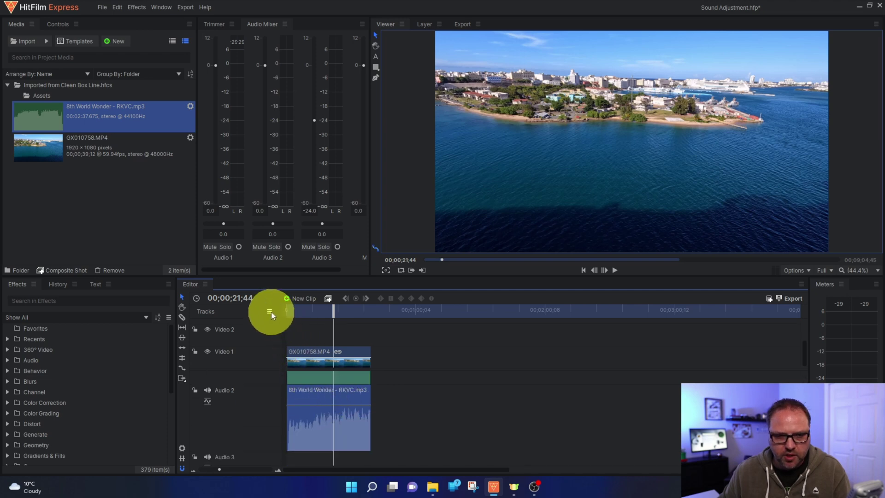
Step: Set the audio tracks to Large size and zoom the timeline in on the clips
mouse_move(300, 332)
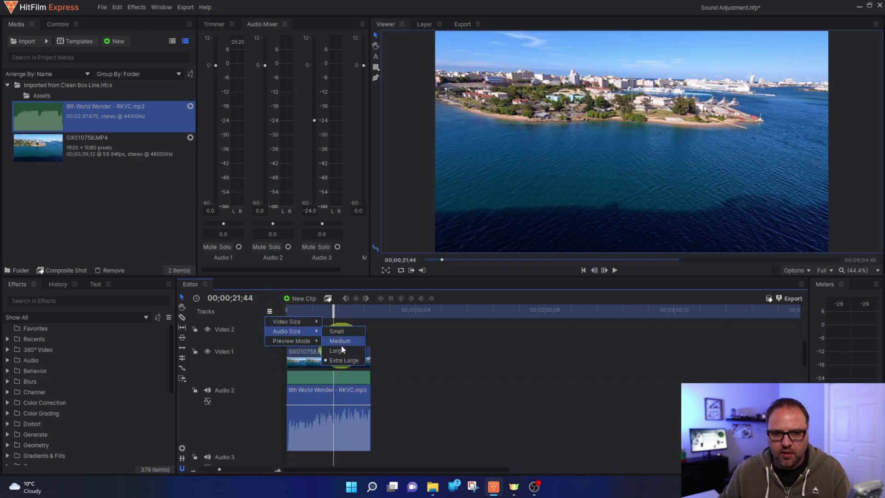
left_click(341, 349)
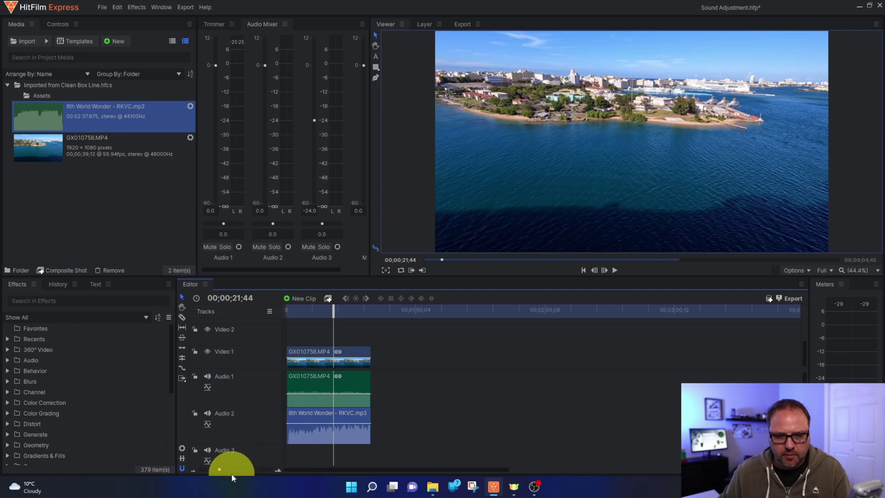
left_click_drag(220, 470, 233, 470)
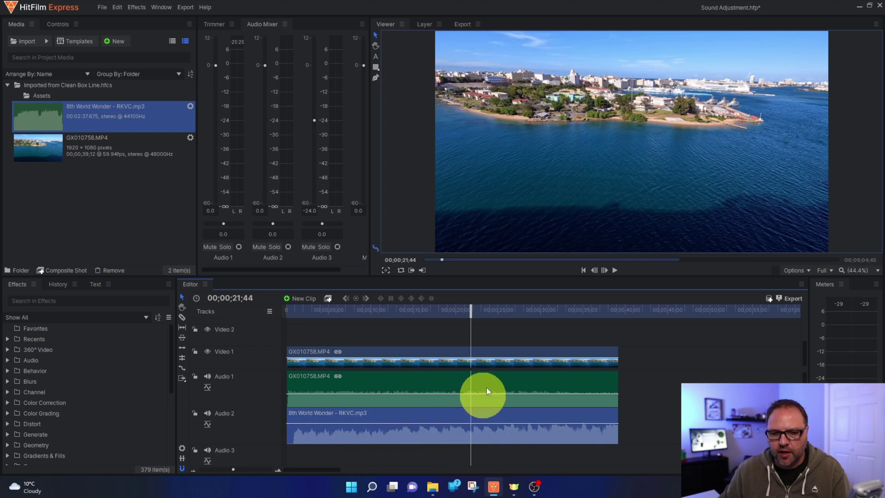
Step: Play the mix from near the start to hear the music over the clip audio
left_click_drag(473, 313, 301, 337)
key("space")
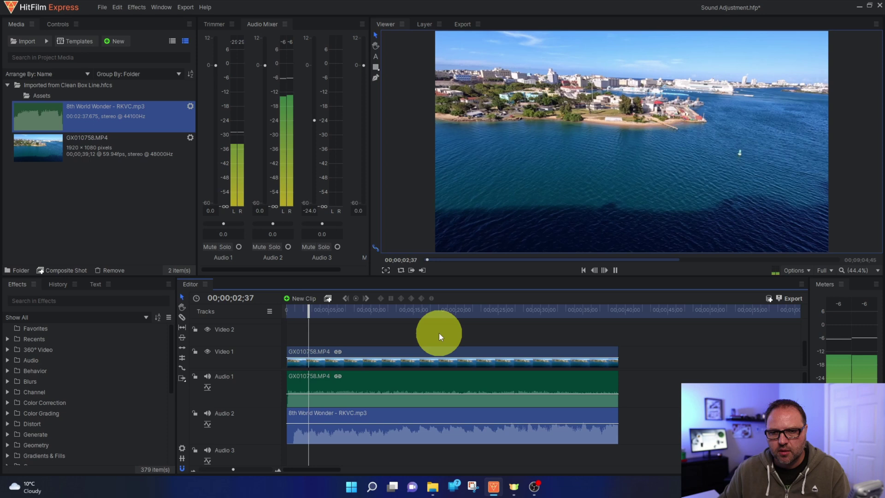
key("space")
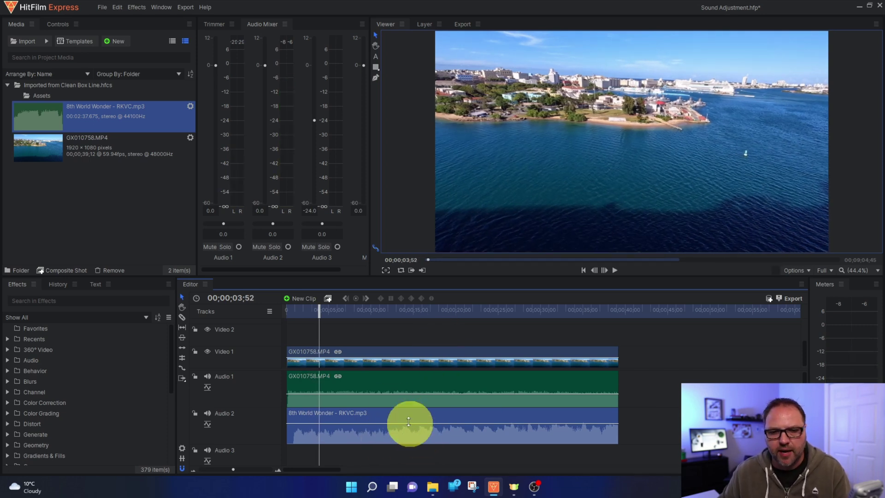
key("space")
key("space")
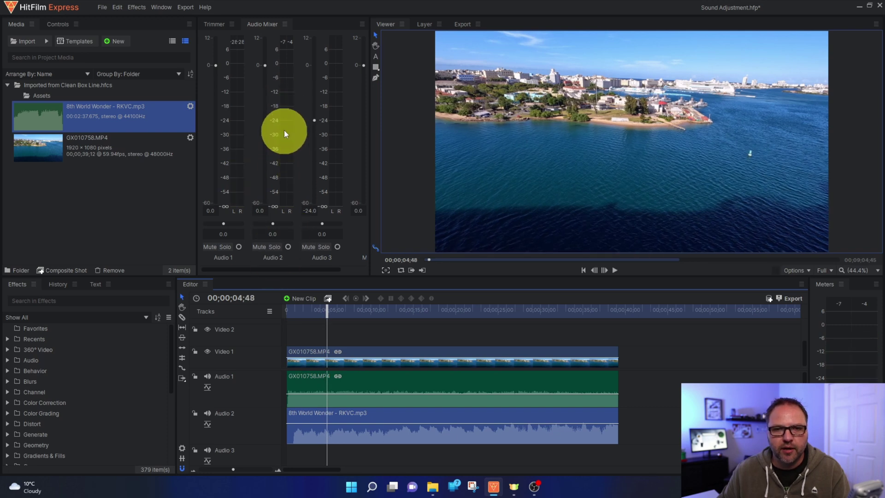
left_click(265, 77)
left_click_drag(270, 80, 271, 161)
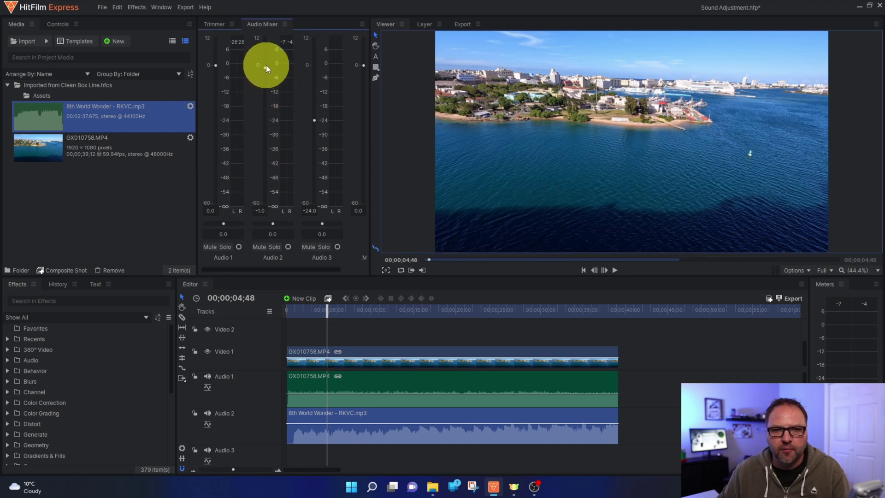
left_click_drag(267, 69, 265, 68)
left_click(420, 392)
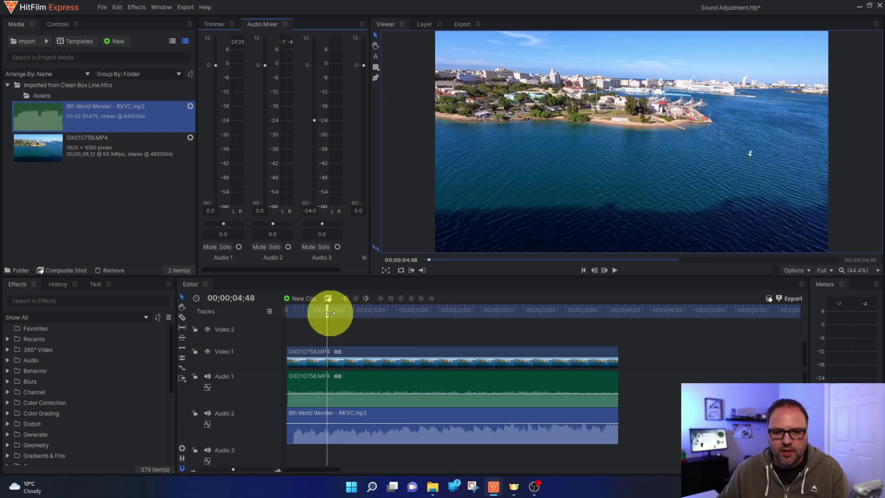
Step: Keyframe the music level with a point at 00;00;02;01 and the starting point dropped to -60 dB
left_click_drag(330, 312, 286, 327)
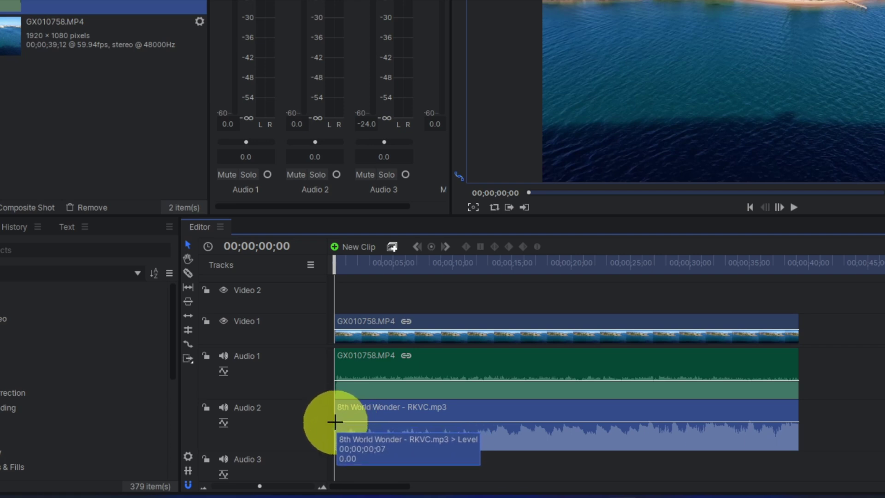
left_click(334, 421)
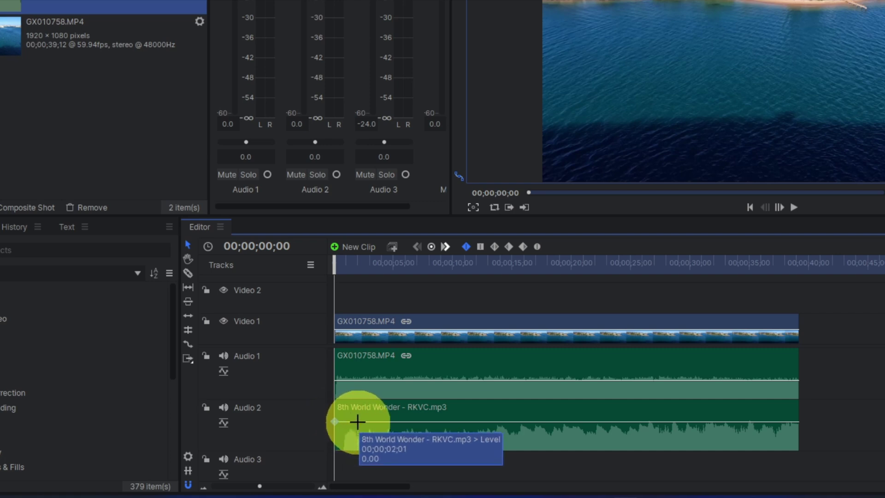
left_click(357, 421)
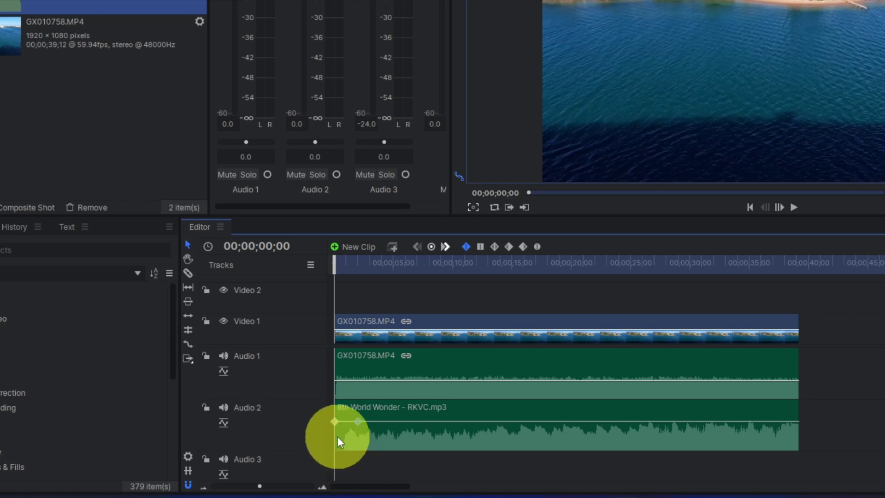
mouse_move(335, 421)
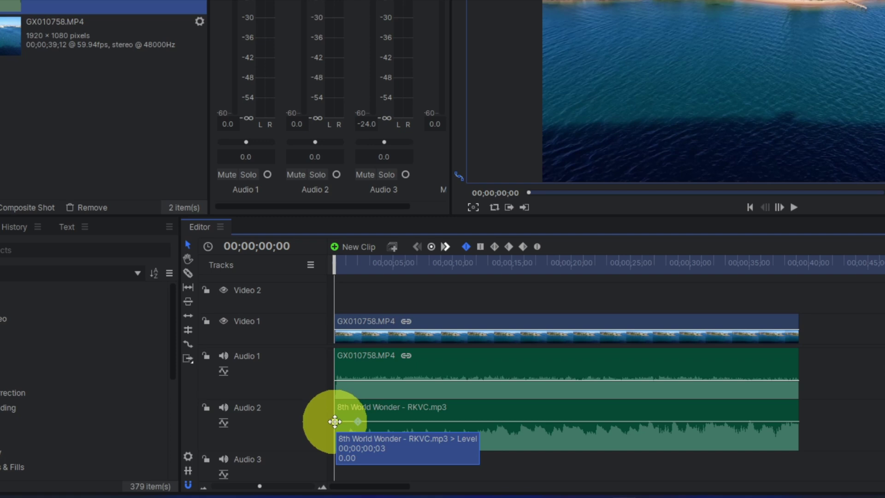
left_click(335, 421)
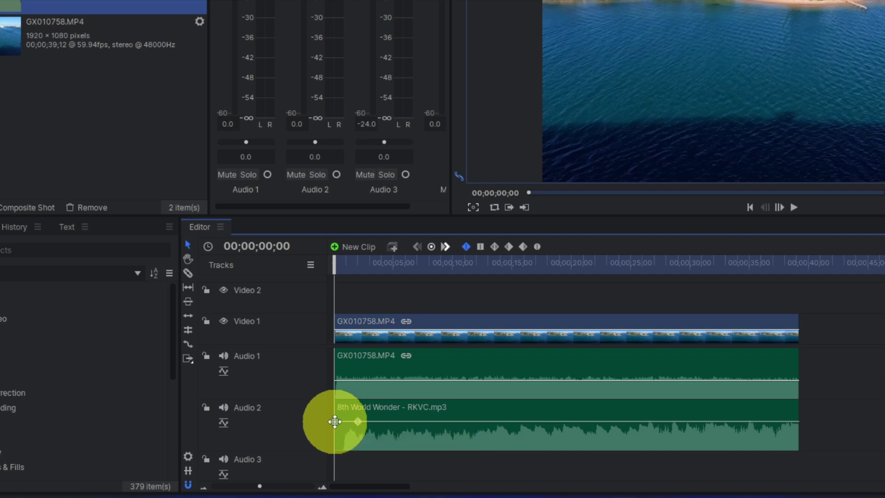
left_click_drag(335, 422, 333, 456)
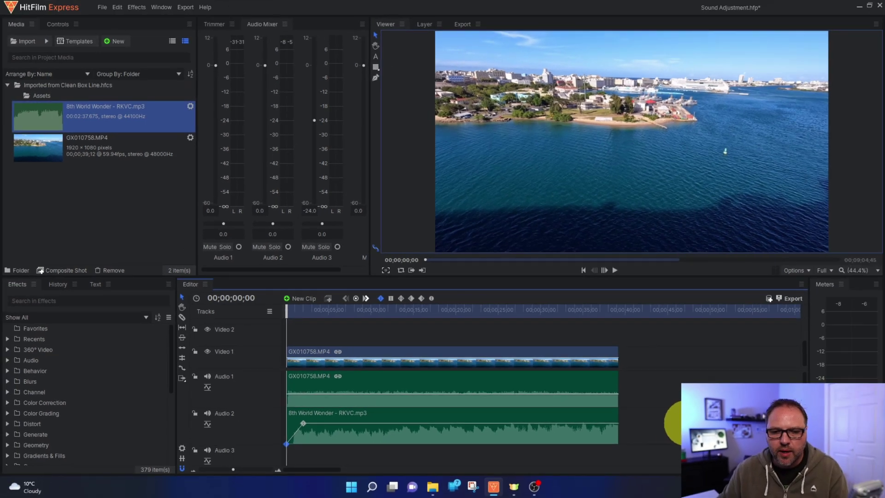
Step: Preview the fade-in and move its end keyframe out to about 00;00;04;24
key("space")
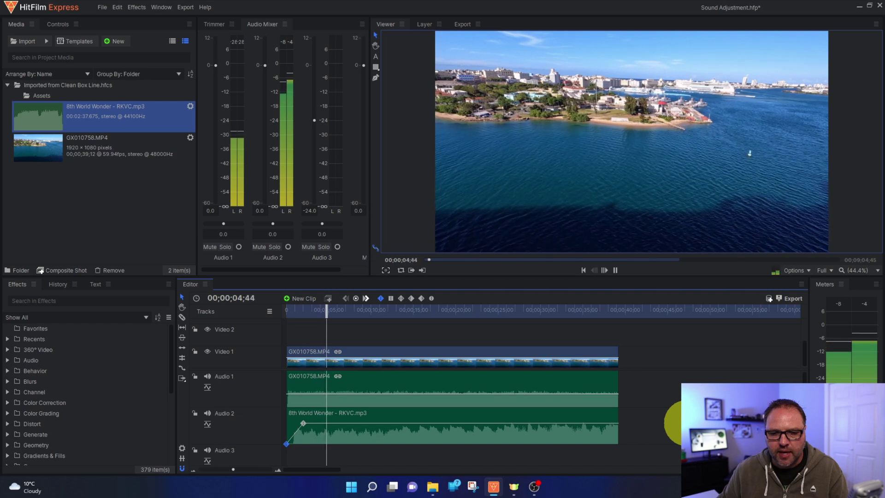
key("space")
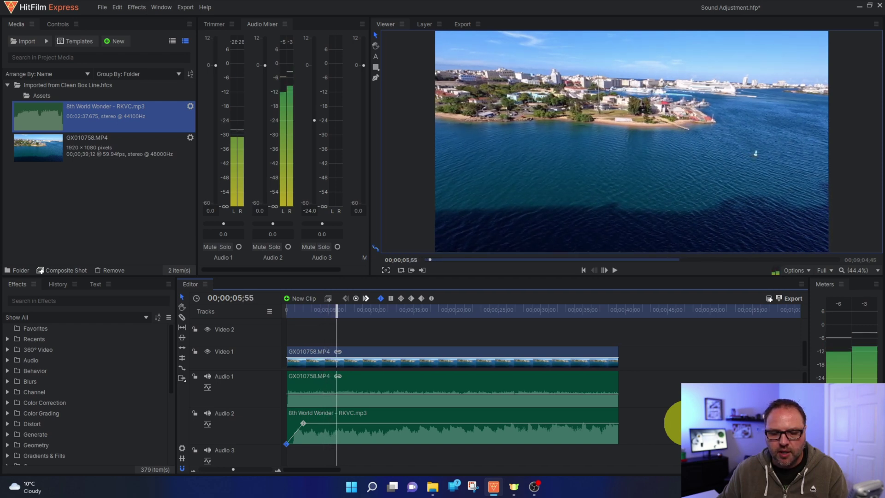
mouse_move(304, 424)
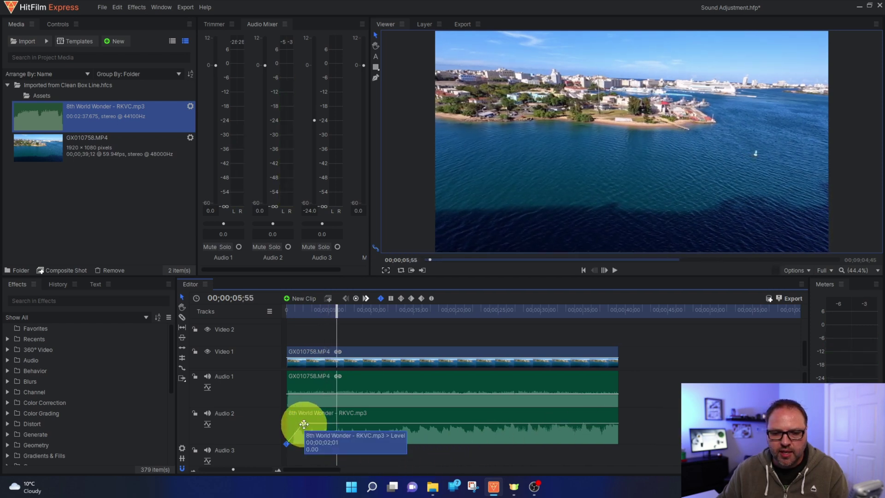
left_click_drag(302, 423, 322, 424)
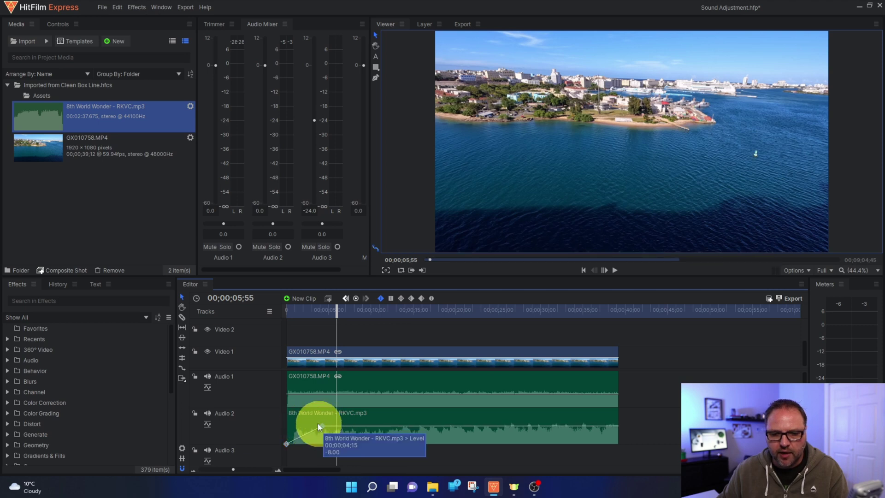
Step: Replay the fade, raise its end keyframe toward full level, and park the playhead at the dip start
left_click_drag(338, 312, 262, 344)
key("space")
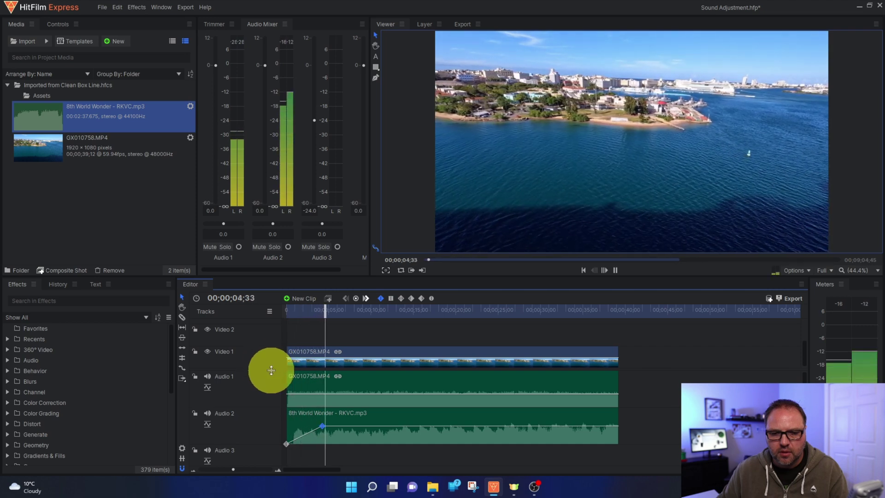
key("space")
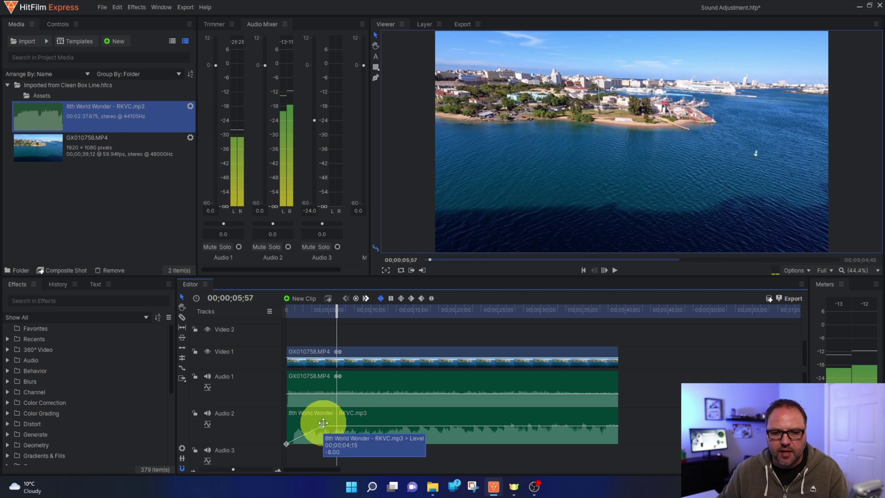
left_click_drag(323, 426, 309, 424)
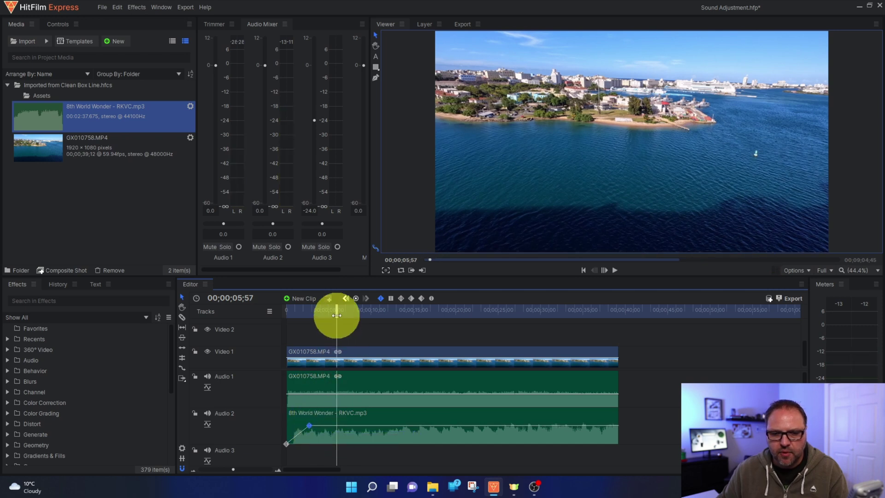
left_click_drag(336, 311, 397, 318)
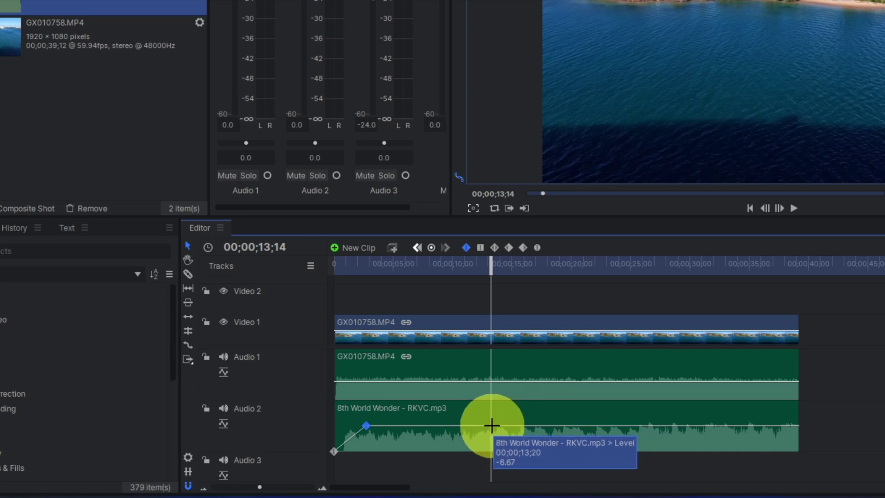
Step: Add two music level keyframes around 13;14, pull the second to -60 dB, and preview the dip
double_click(492, 425)
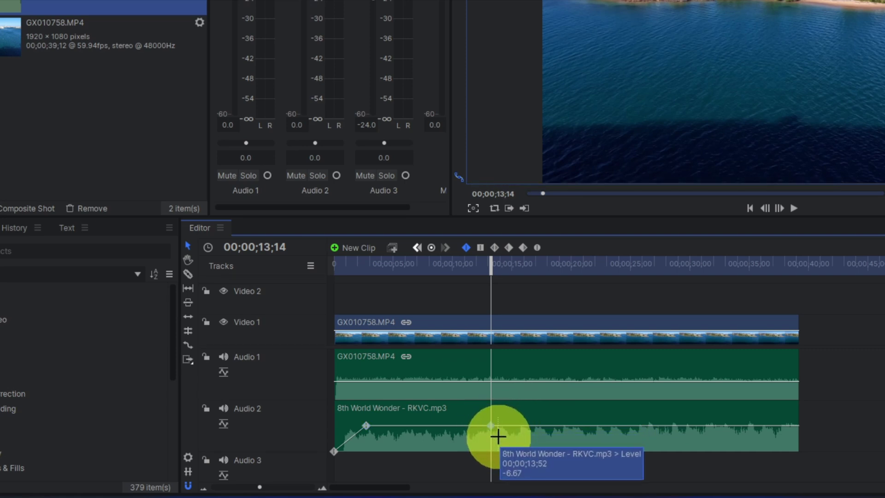
double_click(509, 425)
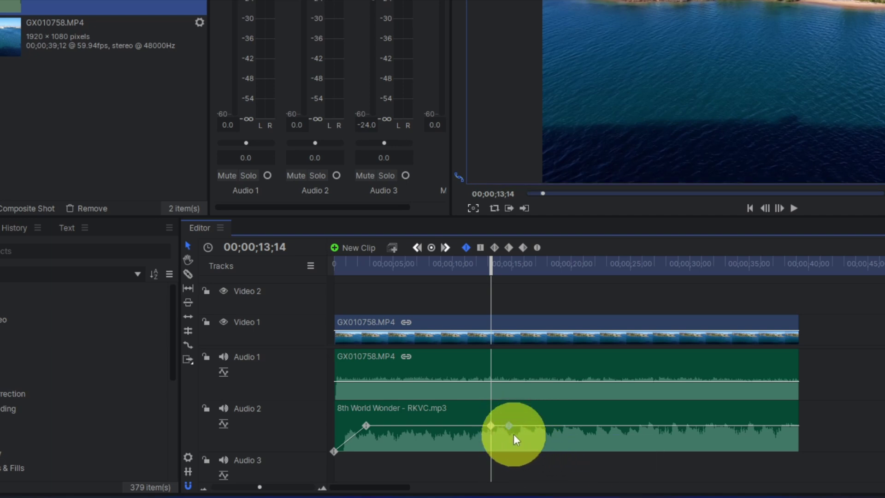
left_click_drag(509, 424, 508, 451)
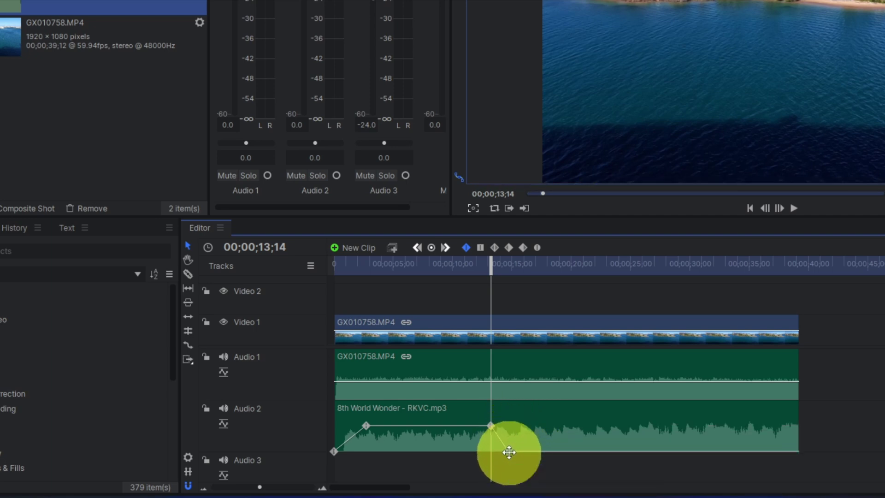
left_click(470, 265)
key("space")
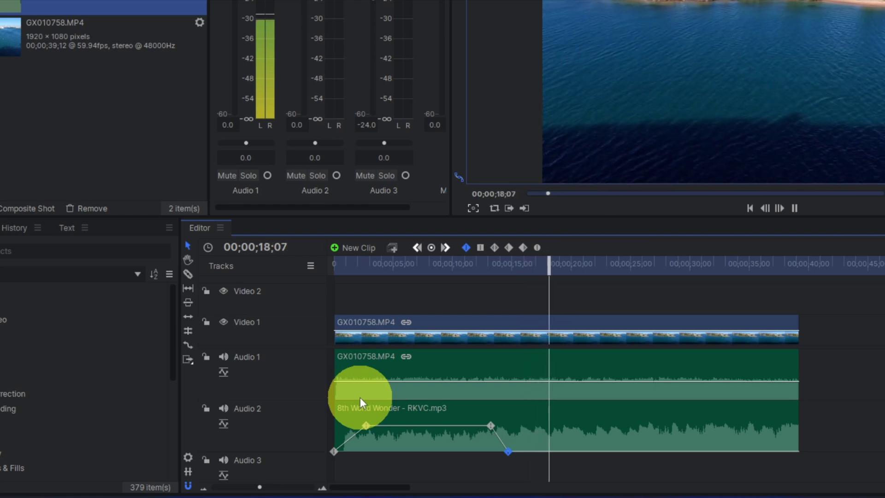
key("space")
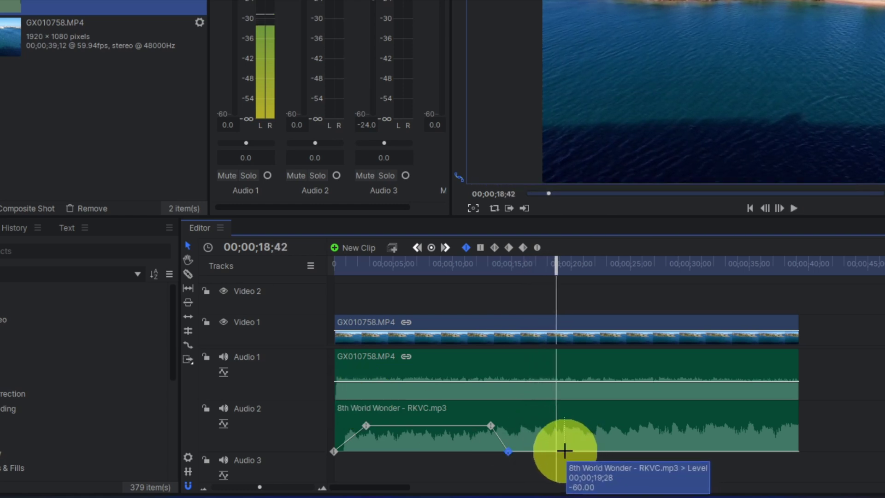
Step: Add two keyframes around 18;42 and raise the later one back up to about -4 dB
double_click(556, 450)
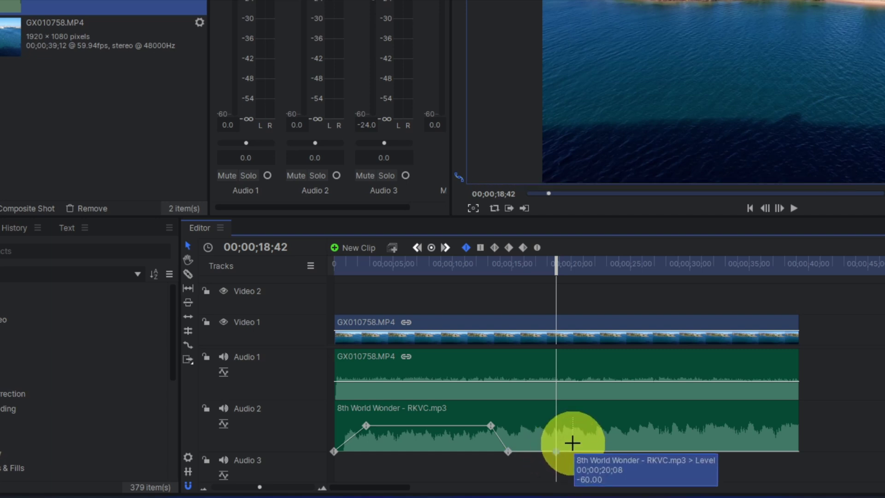
double_click(575, 451)
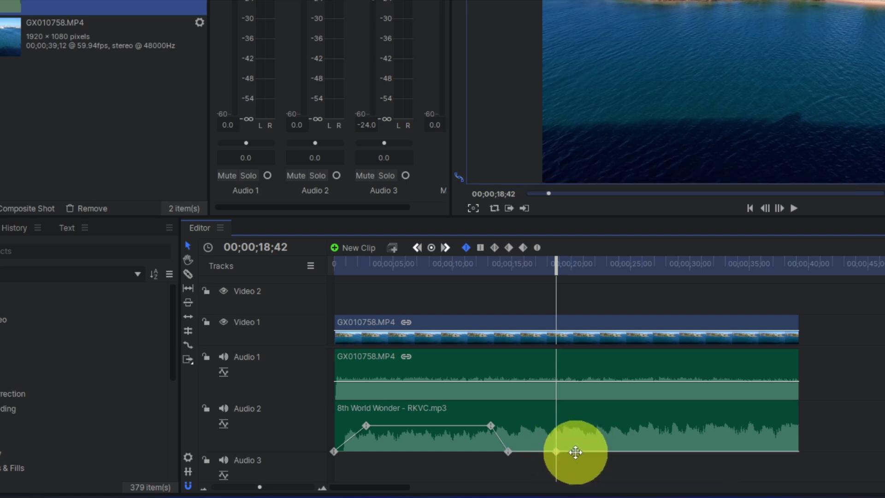
left_click_drag(577, 452, 573, 426)
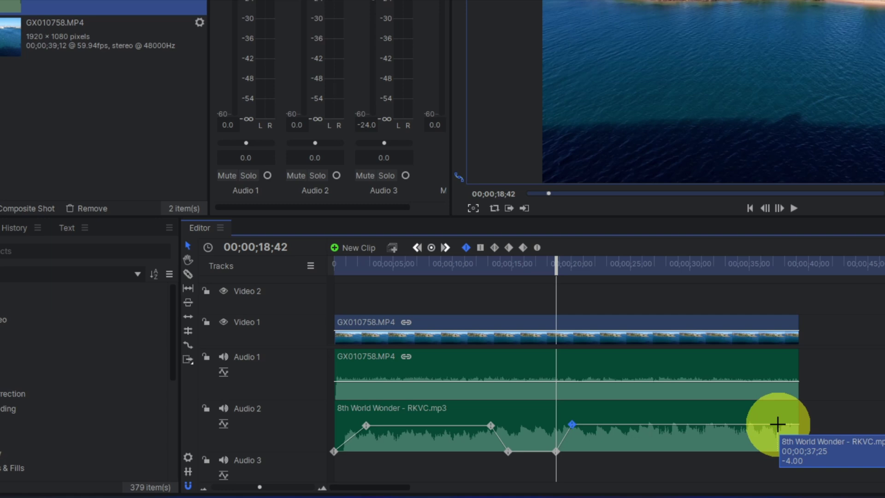
Step: Drop a final keyframe near the clip end to silence and lift the opening level to -4.00 dB
double_click(779, 423)
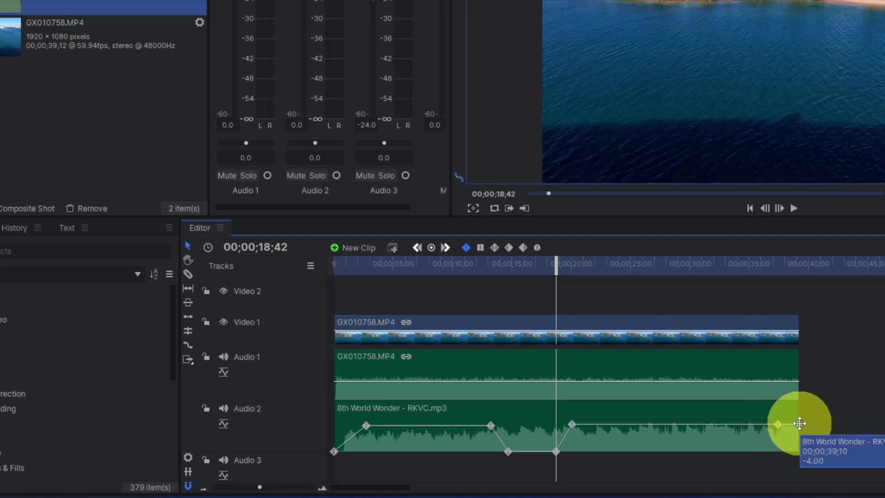
left_click_drag(799, 423, 801, 457)
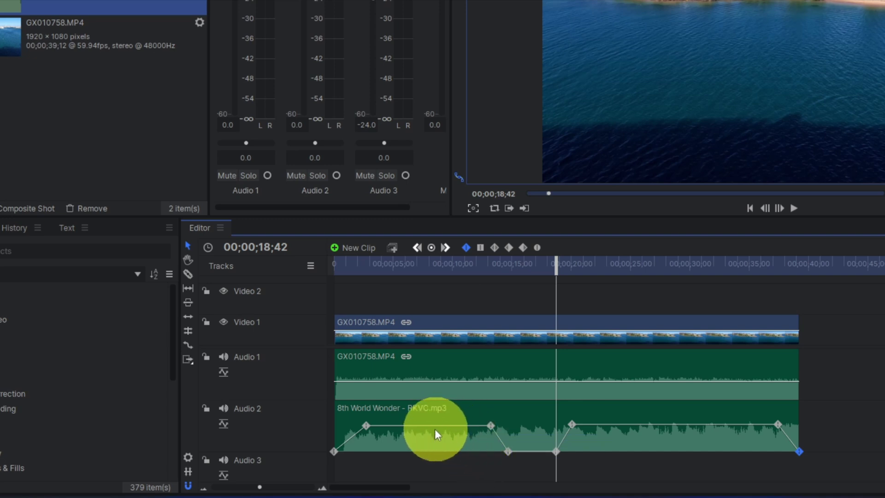
left_click_drag(435, 429, 439, 423)
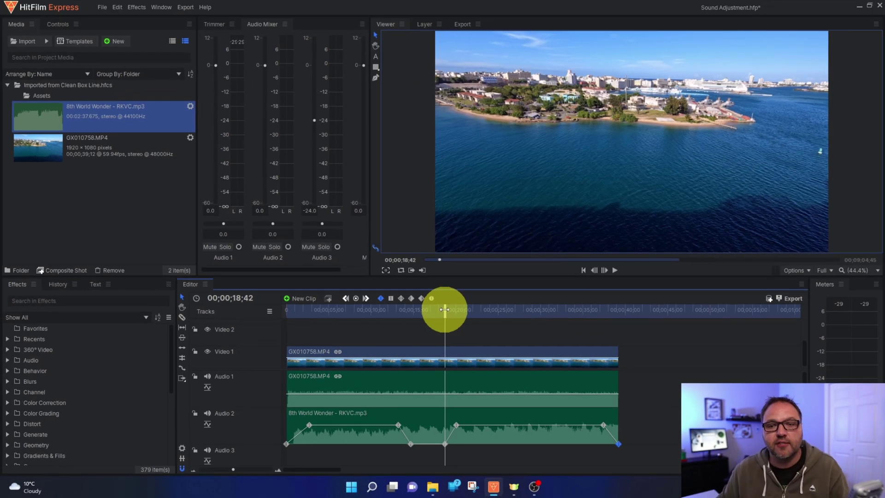
Step: Move the playhead back to 13;12 and bring up the File menu's Record options
left_click_drag(445, 309, 397, 317)
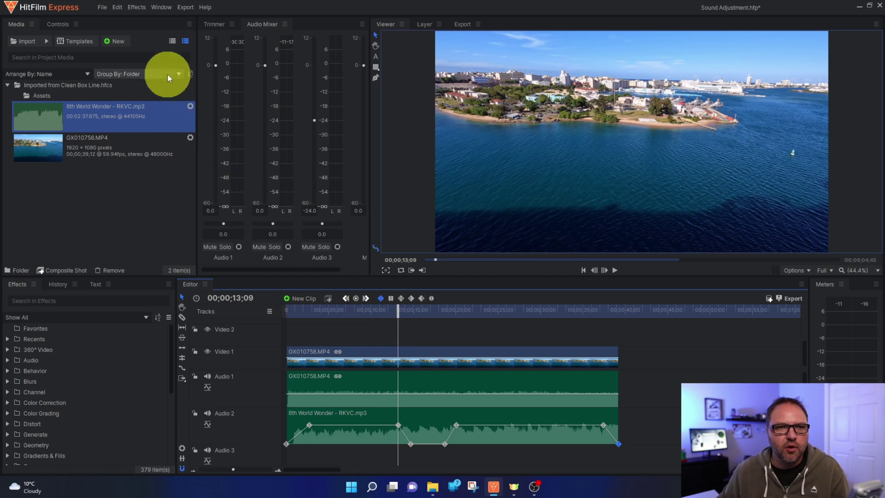
left_click(103, 7)
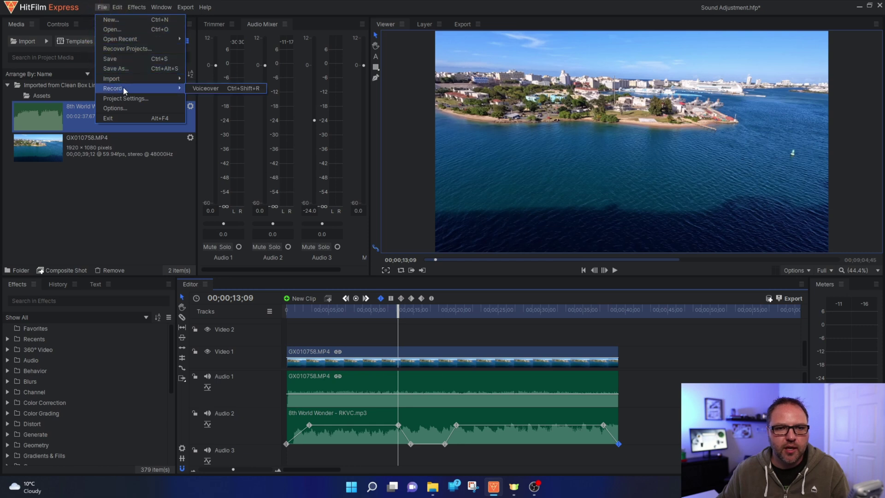
Step: Record a 7.76-second mono voiceover, VO_220519_110444.wav, with playback muted
left_click(206, 88)
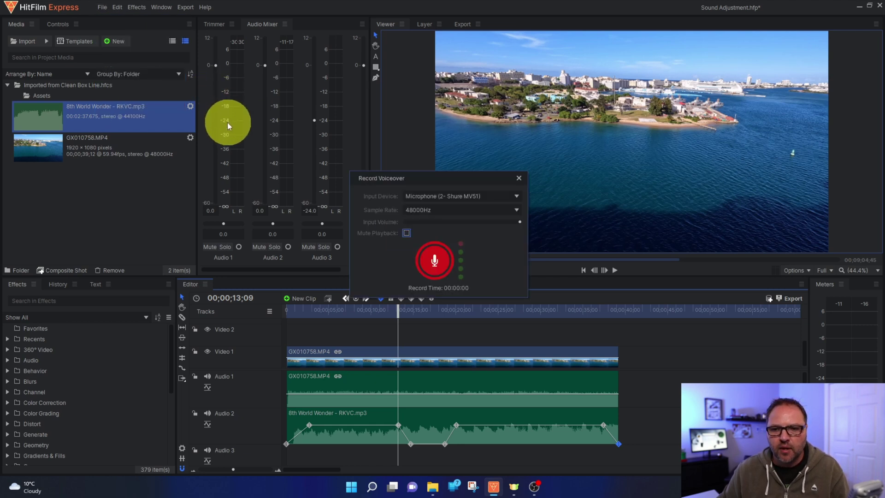
left_click(406, 233)
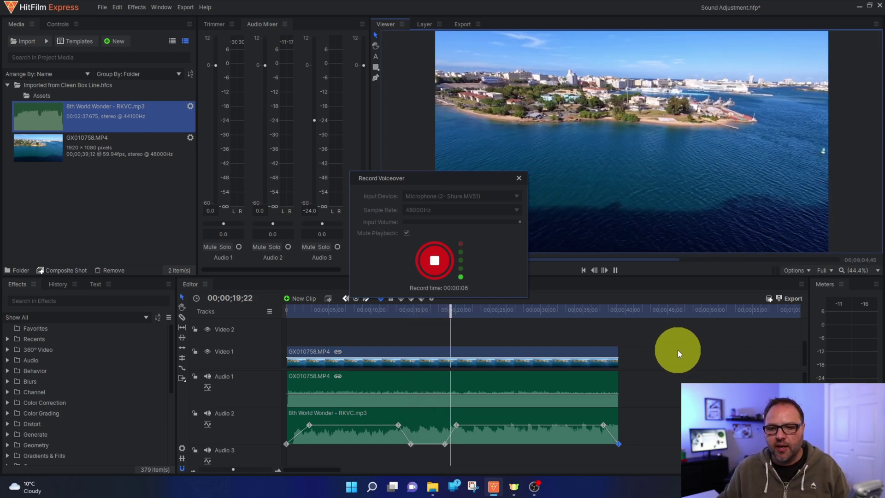
left_click(434, 261)
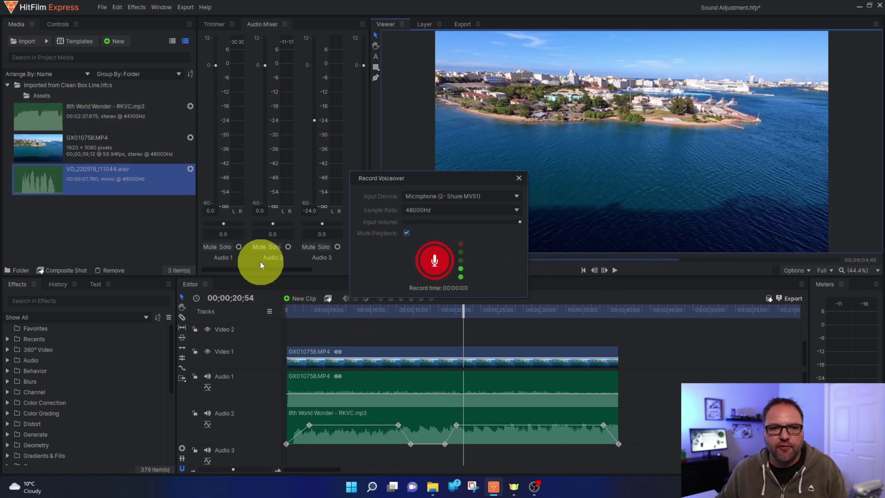
Step: Close the Record Voiceover dialog and check the Voiceover track on the timeline
left_click(519, 179)
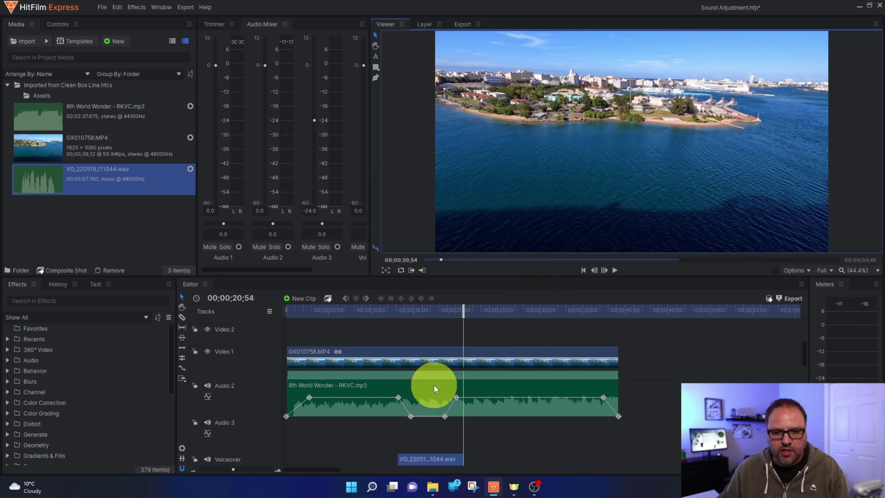
scroll(433, 385, "down", 5)
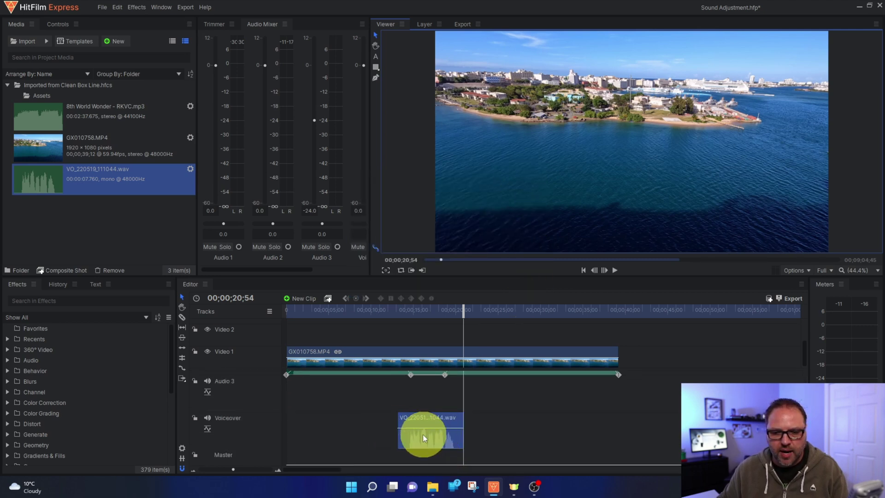
scroll(438, 435, "up", 5)
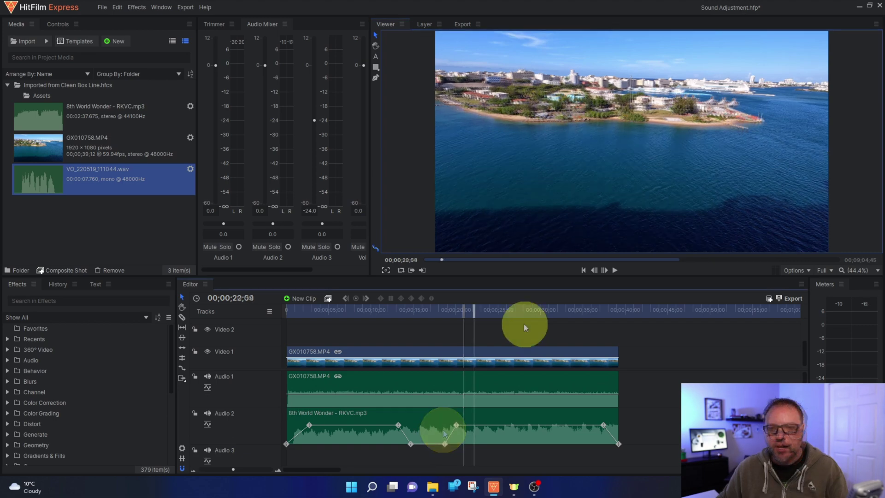
Step: Play the timeline from about 11 seconds through the music dip to roughly 21 seconds
left_click_drag(478, 310, 383, 325)
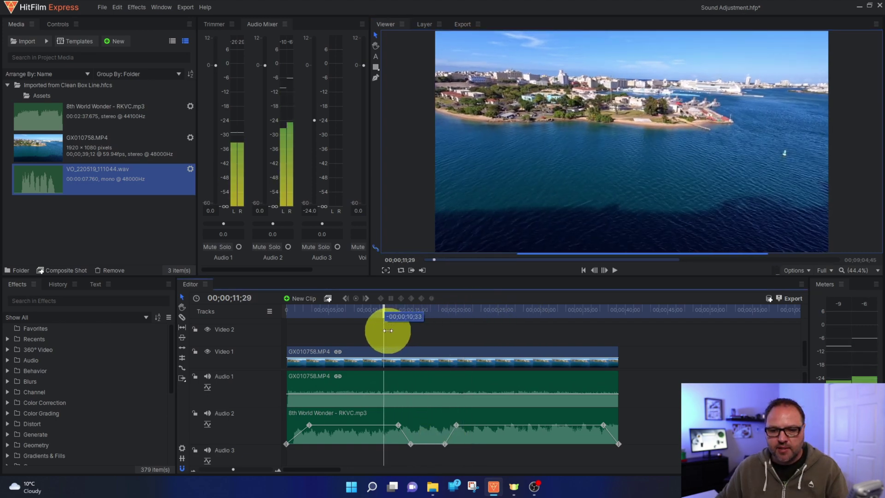
left_click(615, 271)
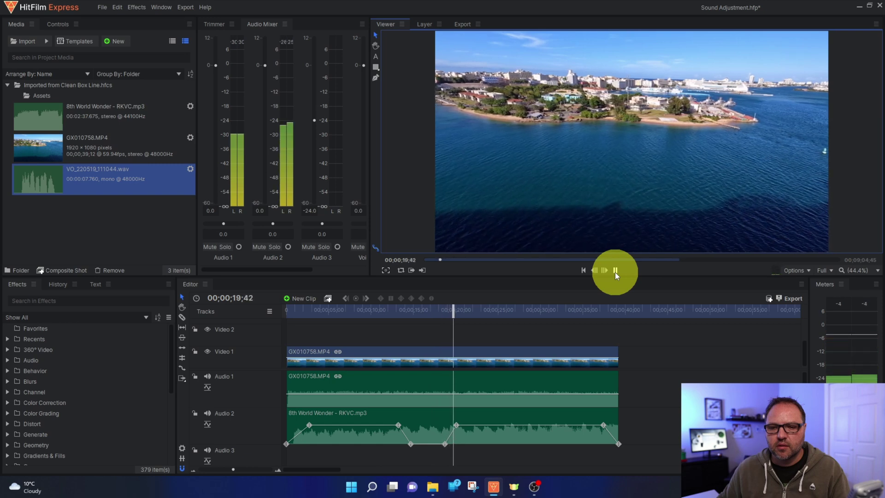
left_click(615, 270)
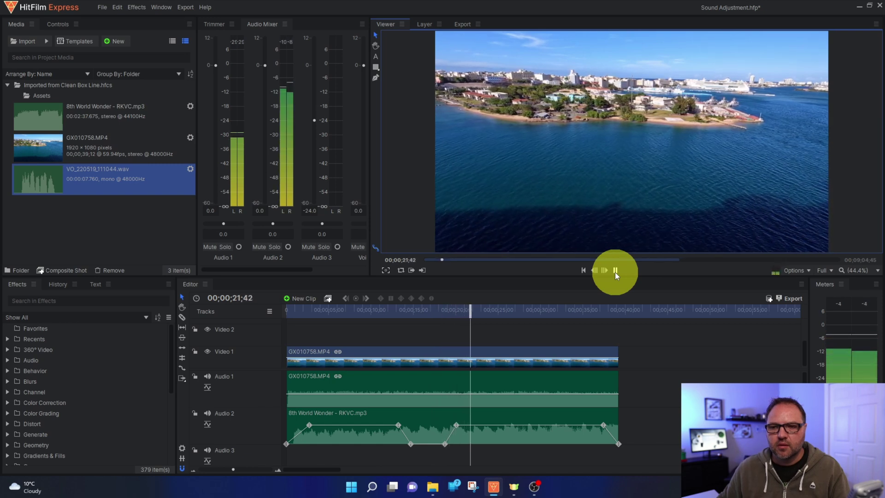